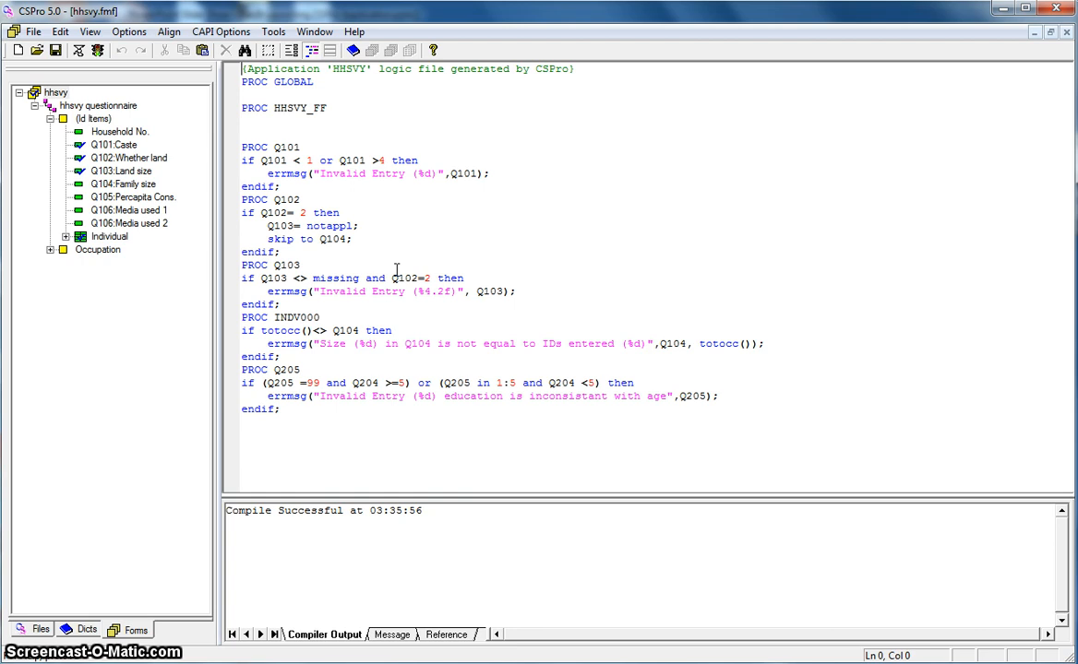
left_click(273, 32)
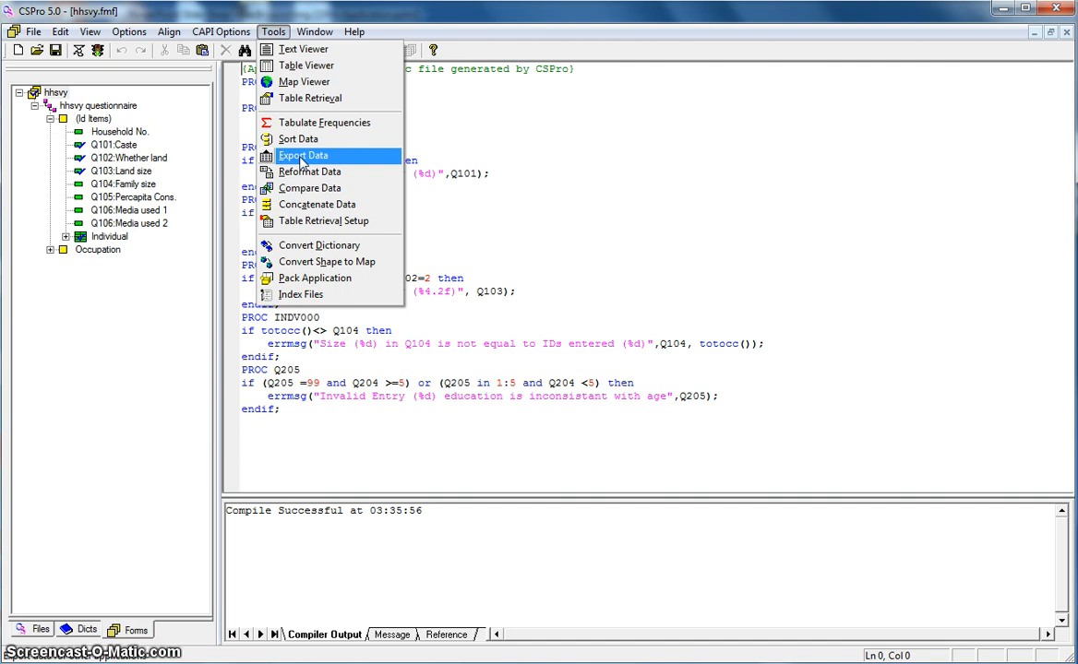
left_click(303, 155)
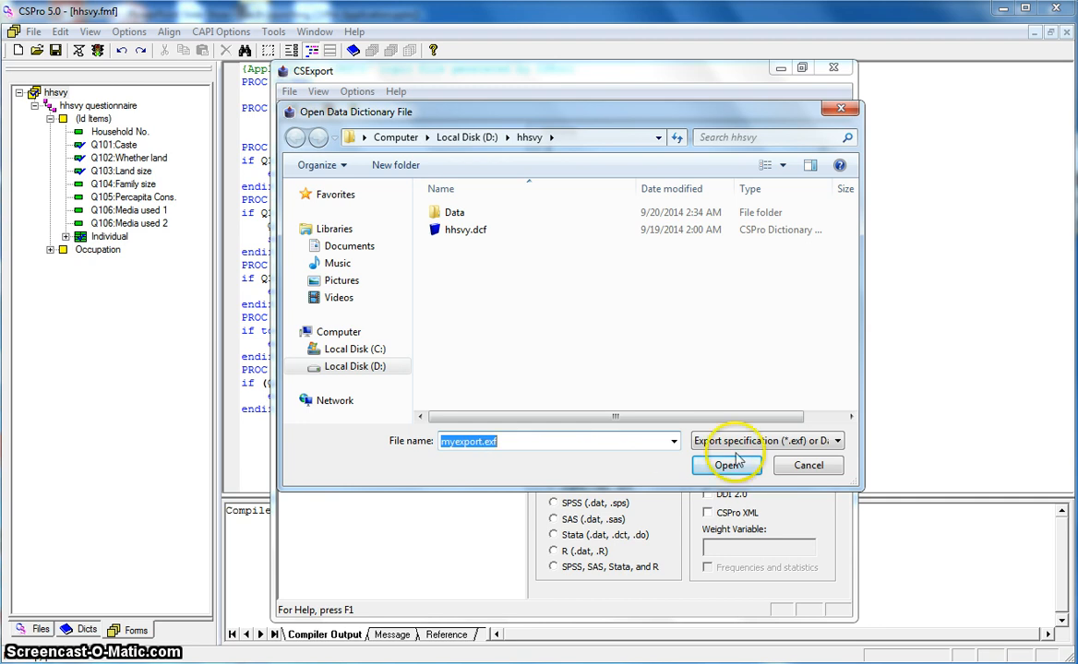
left_click(808, 466)
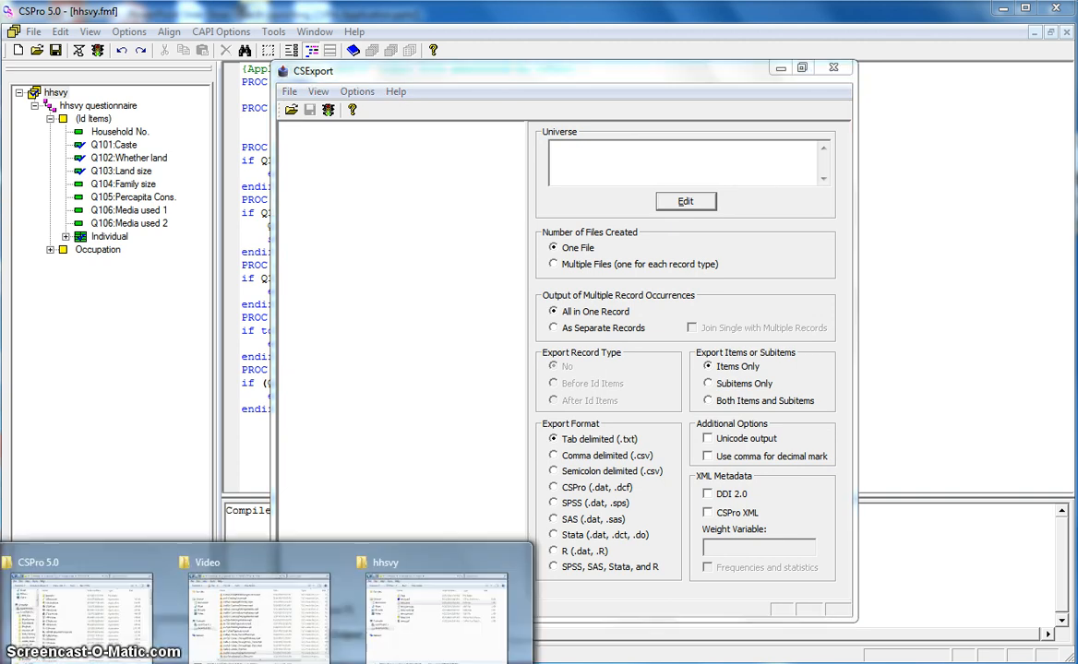
mouse_move(360, 646)
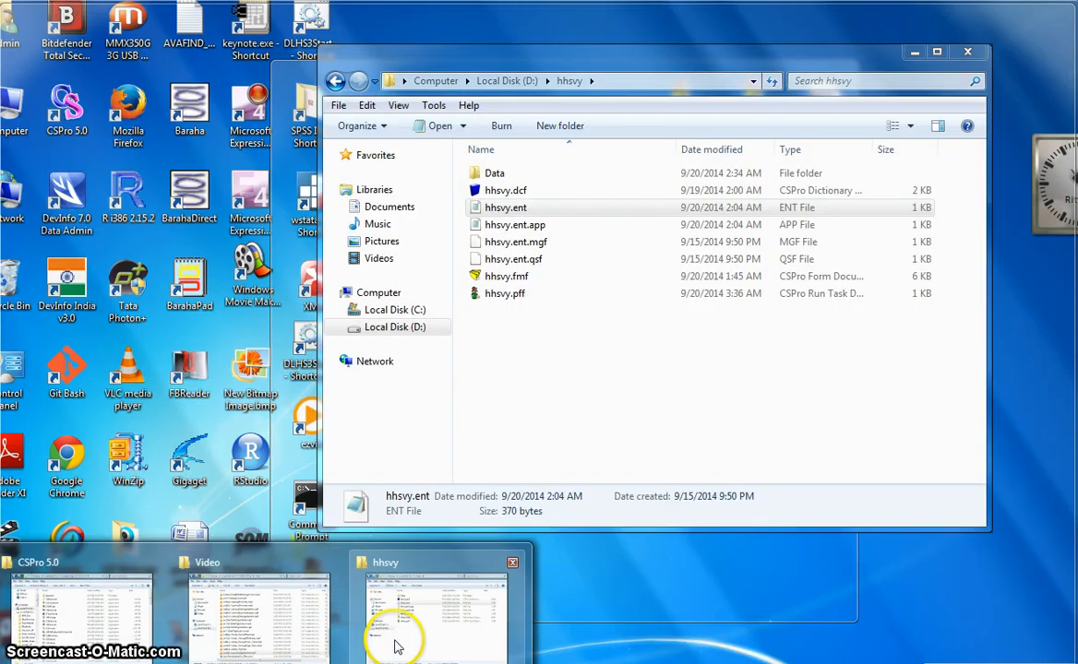
left_click(395, 645)
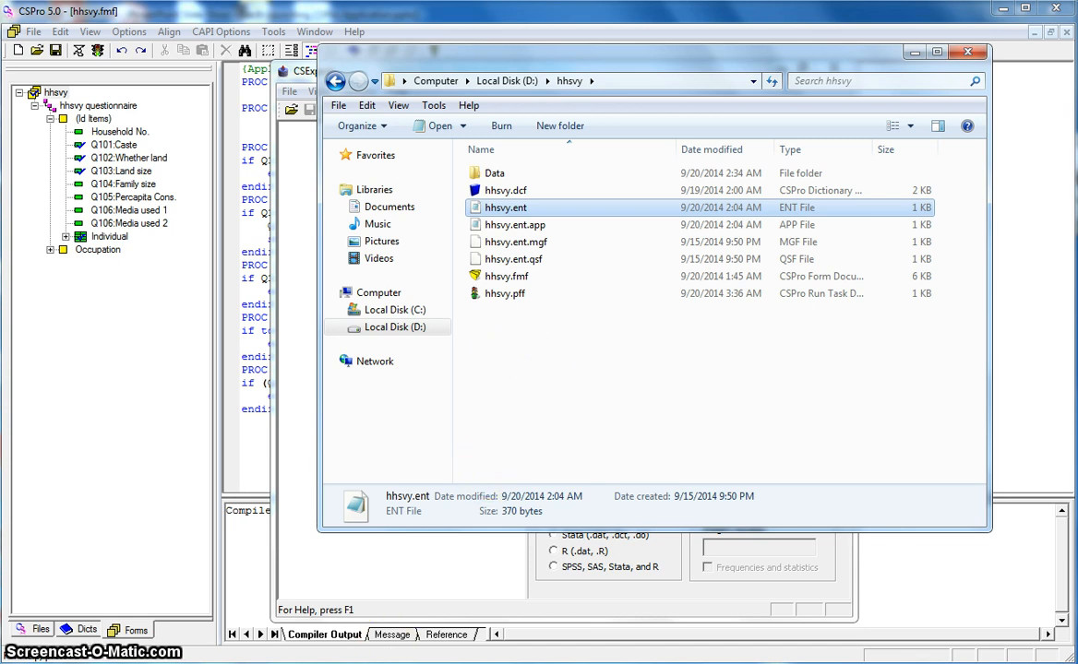
mouse_move(299, 661)
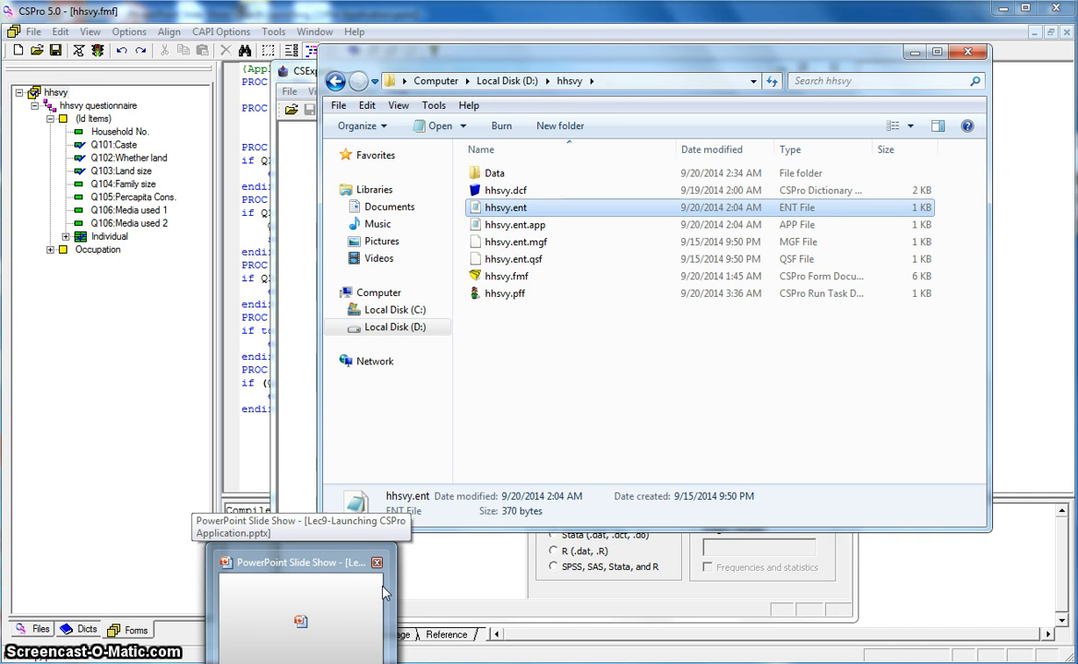
mouse_move(251, 661)
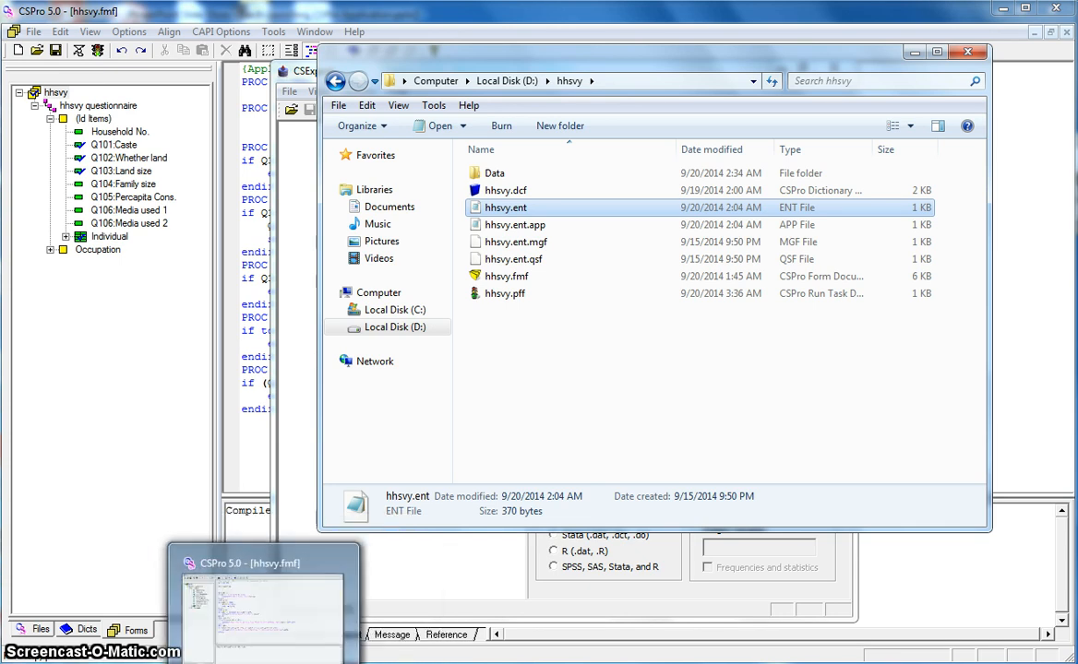
left_click(272, 637)
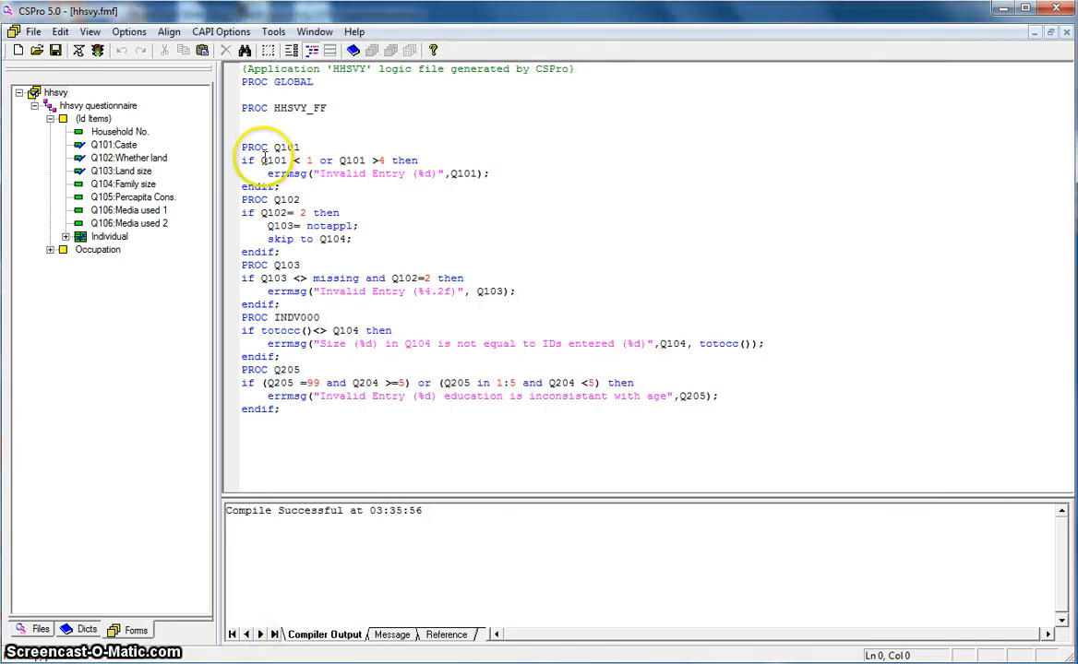
Start the Export Data tool and open the hhsvy.dcf data dictionary from the hhsvy folder
left_click(274, 31)
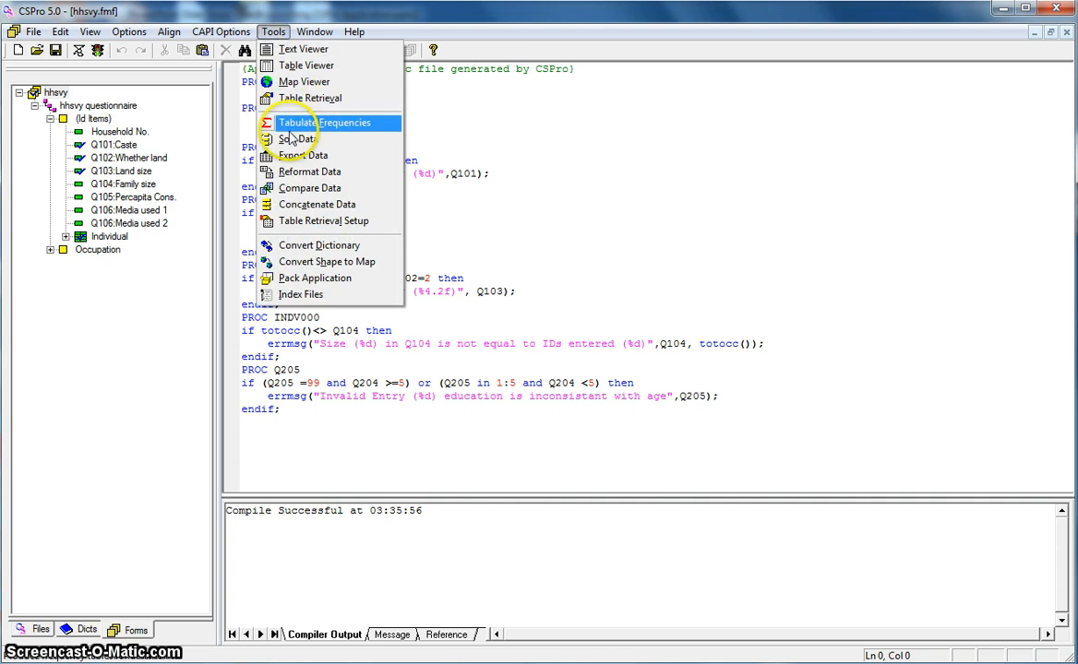
left_click(294, 157)
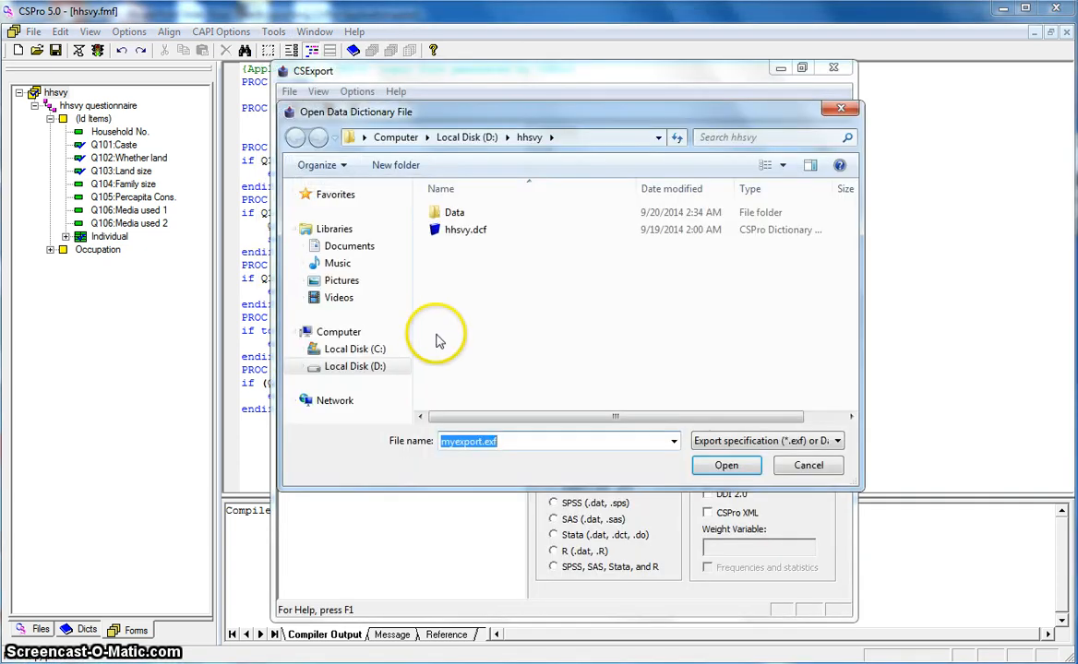
left_click(474, 441)
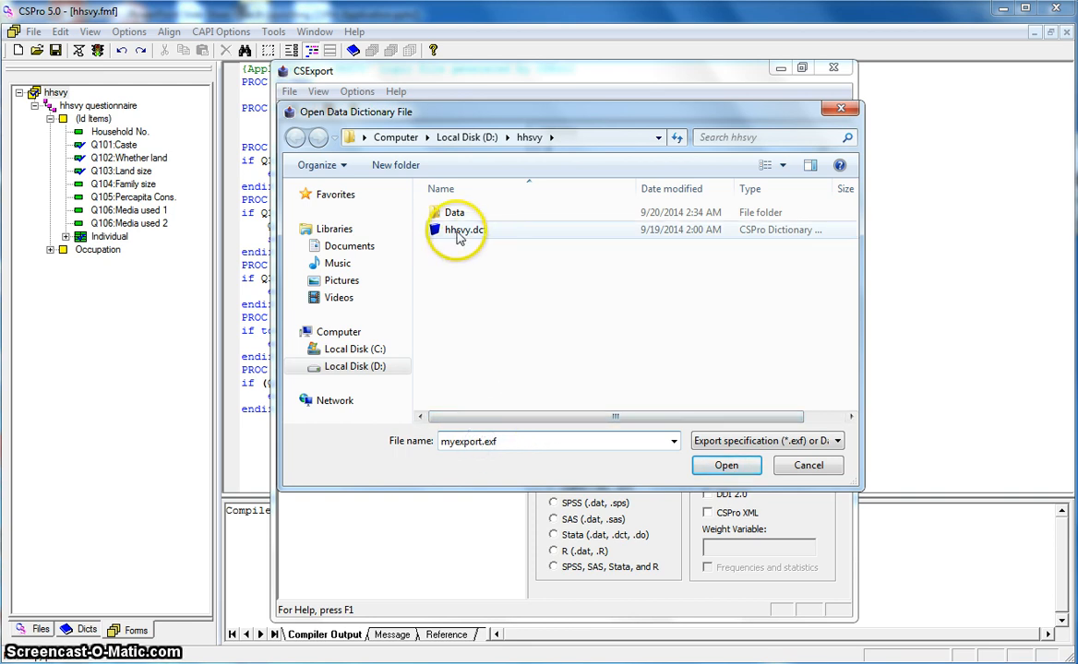
left_click(459, 236)
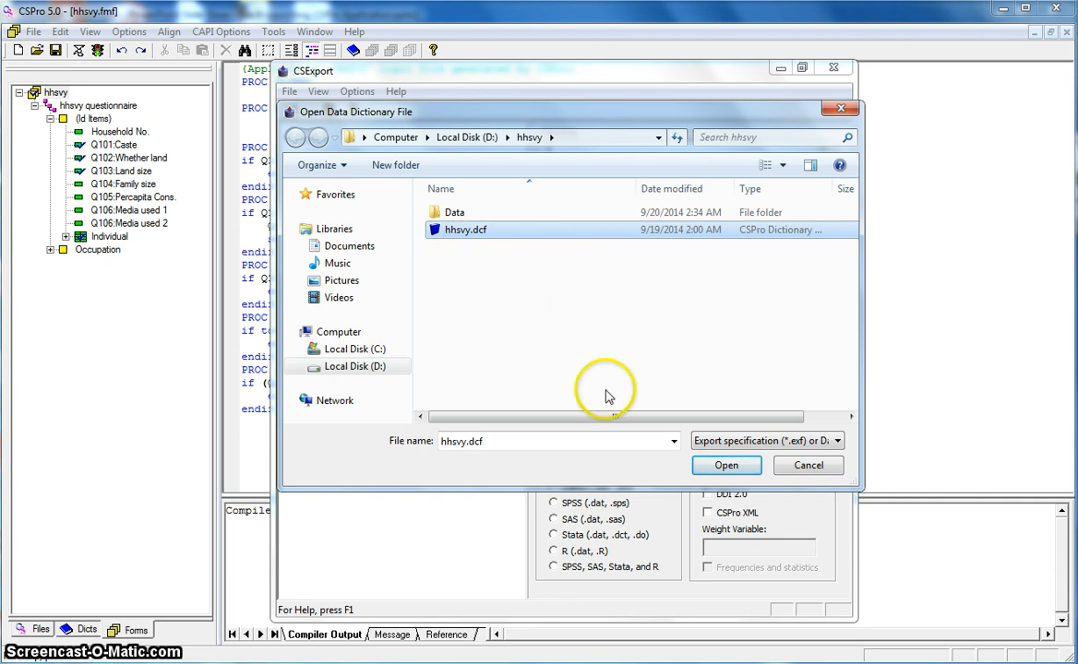
left_click(726, 466)
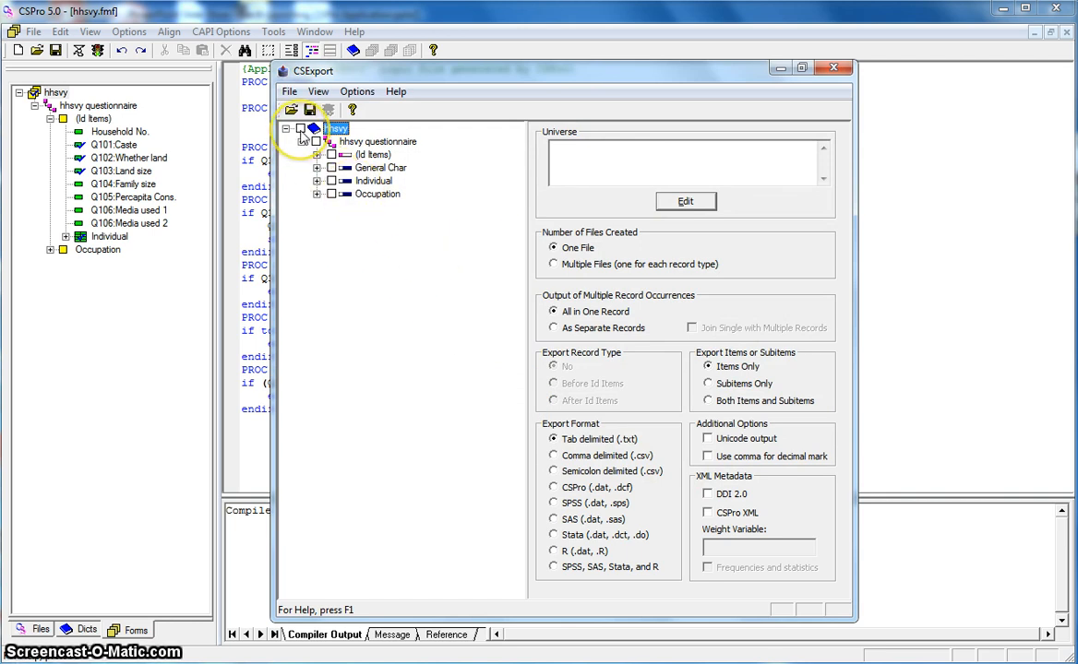
Include the whole hhsvy dictionary in the export, with multiple files (one for each record type) and multiple occurrences as separate records
left_click(299, 130)
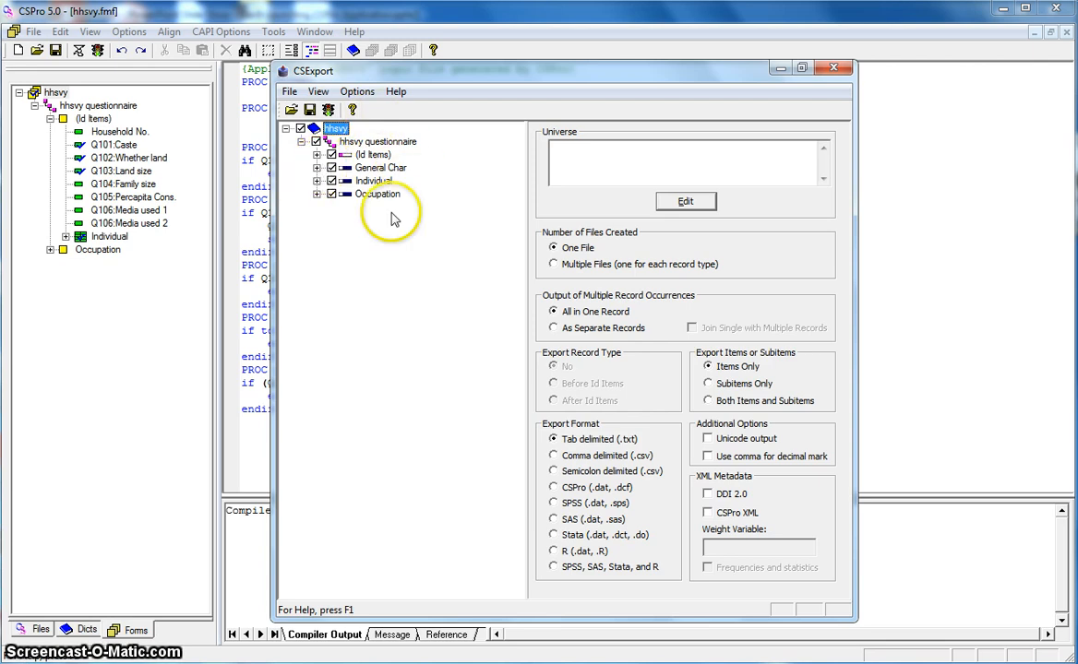
left_click(551, 265)
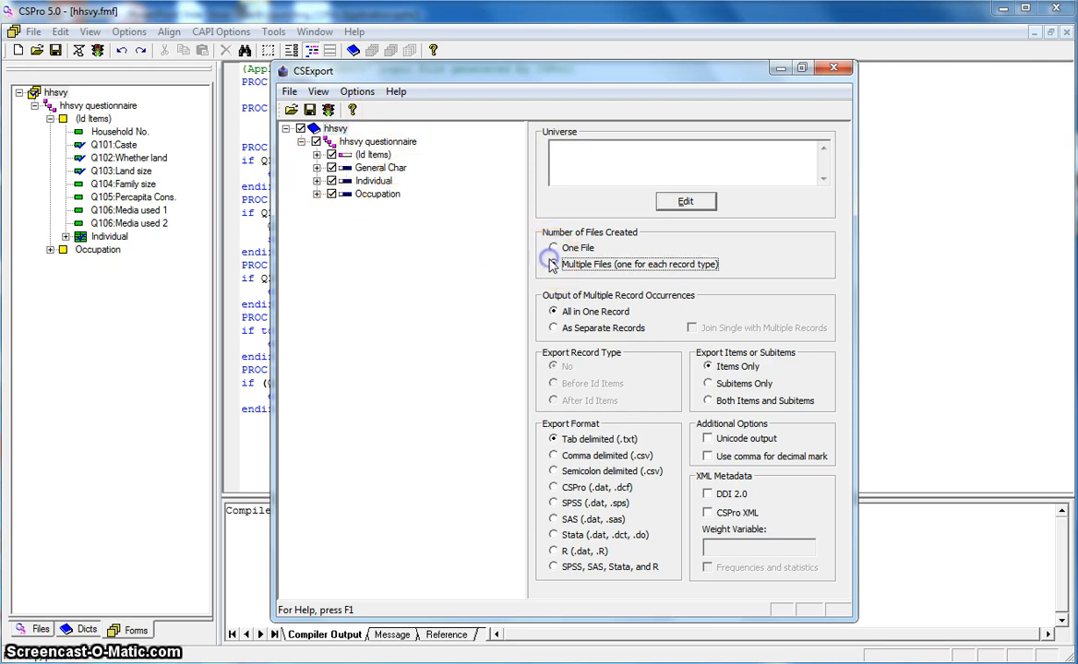
left_click(554, 328)
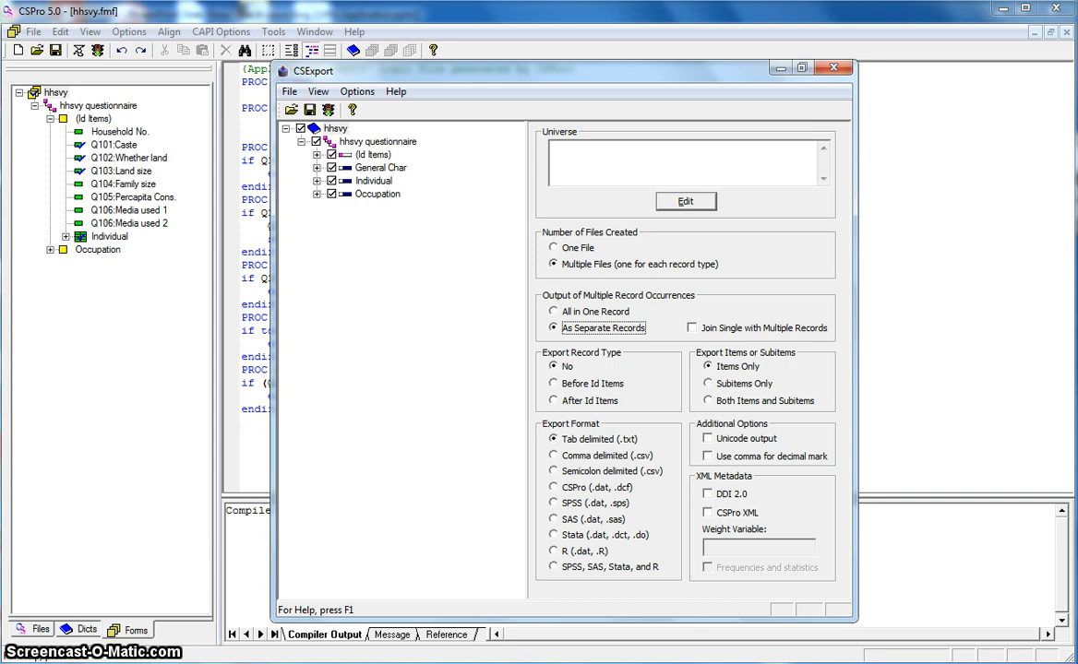
In File Explorer, delete GEN.CSV, GEN.TXT, INDV.CSV, OCP.CSV and OCP.TXT from the hhsvy Data folder
left_click(258, 663)
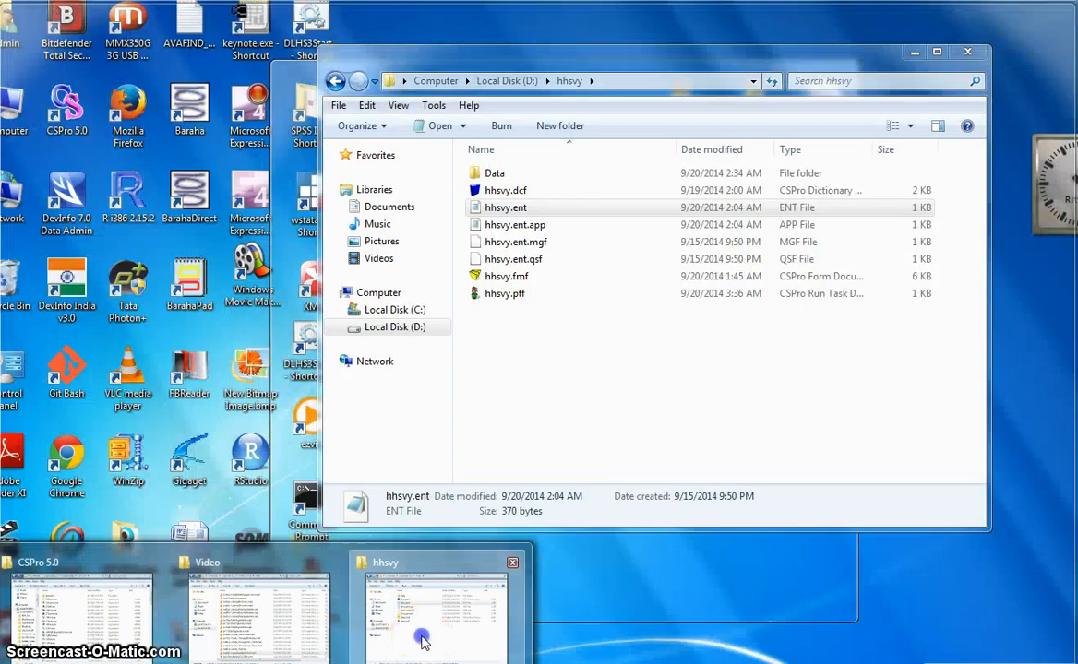
left_click(421, 635)
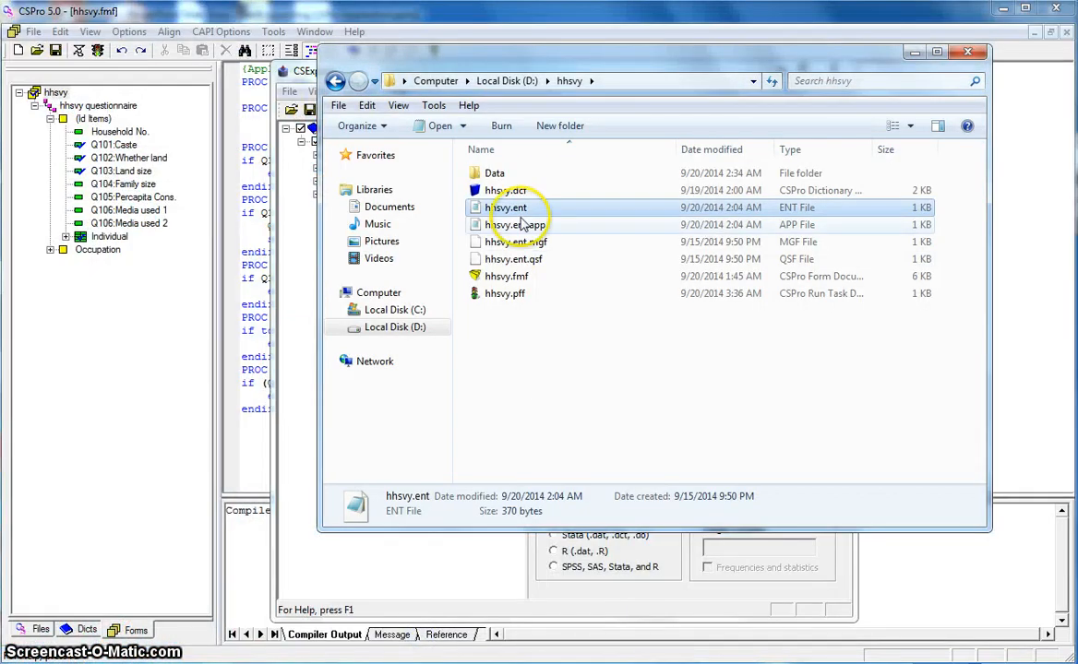
double_click(489, 172)
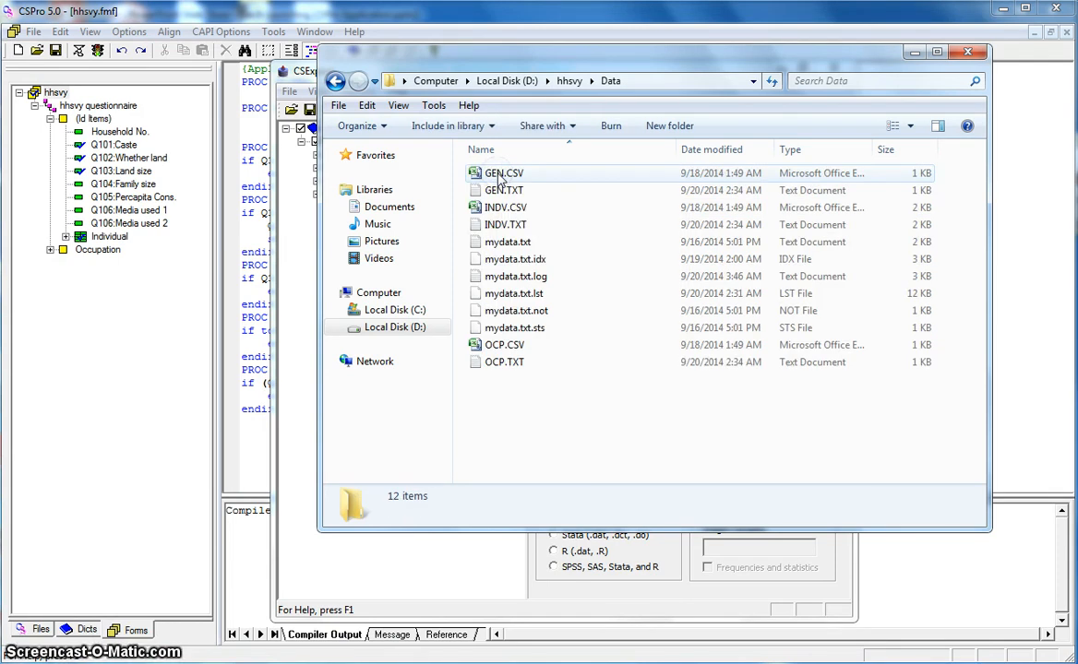
left_click(499, 174)
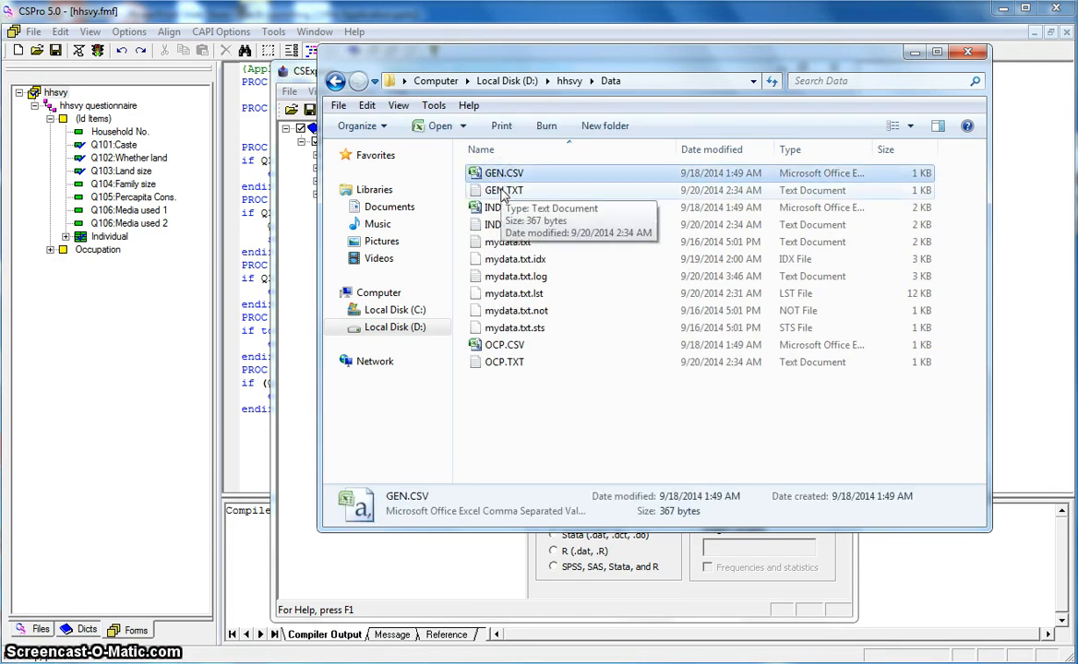
left_click(503, 192, "ctrl")
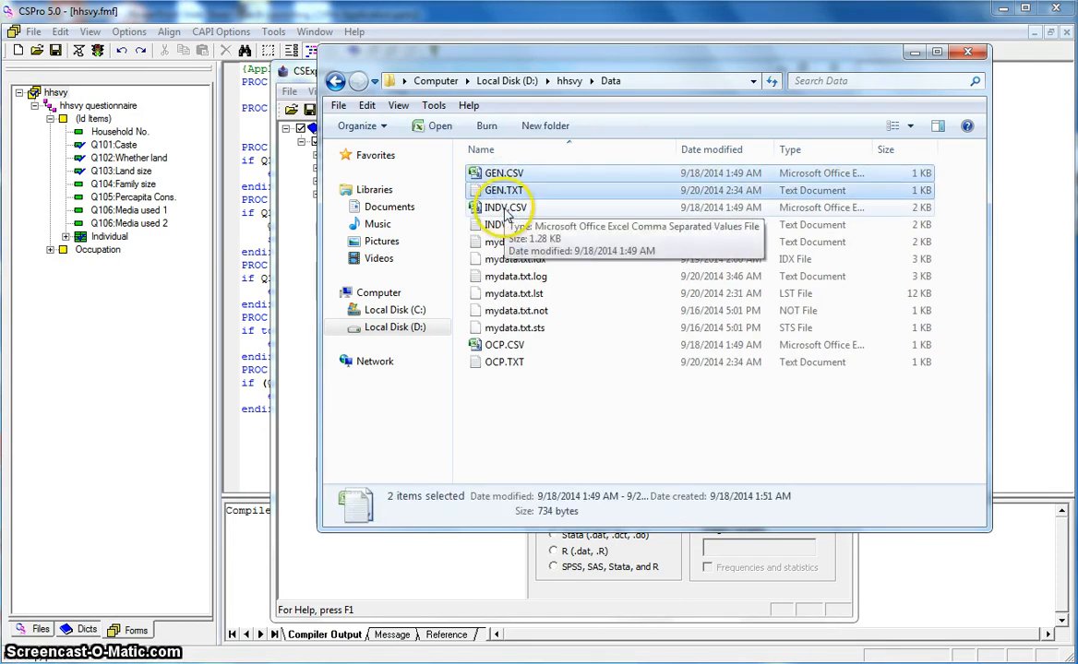
left_click(505, 209, "ctrl")
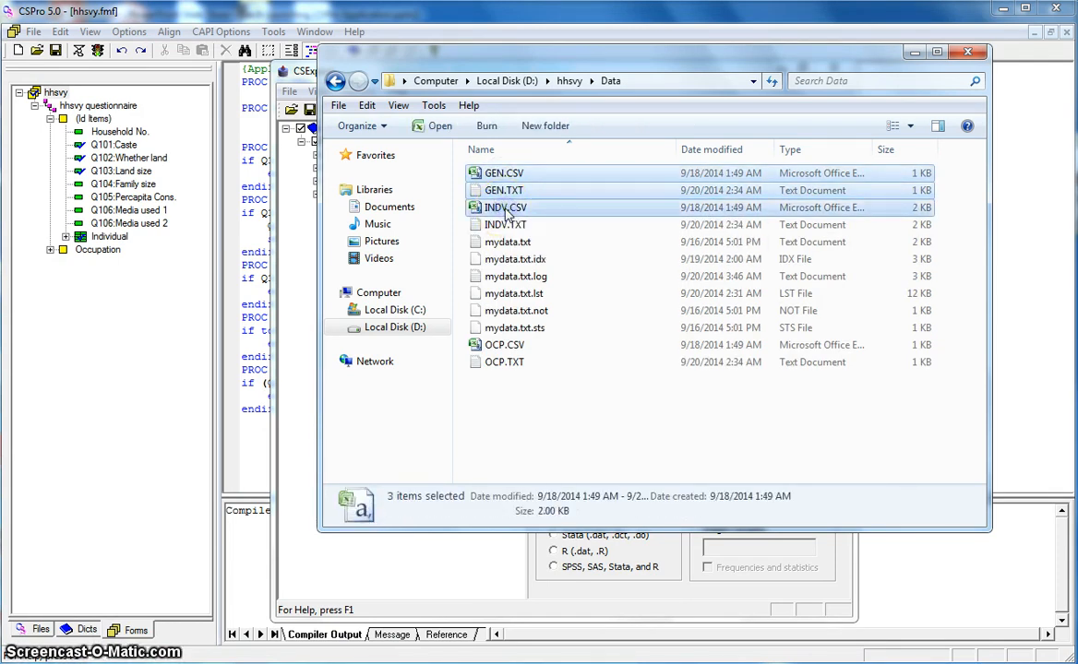
left_click(538, 347, "ctrl")
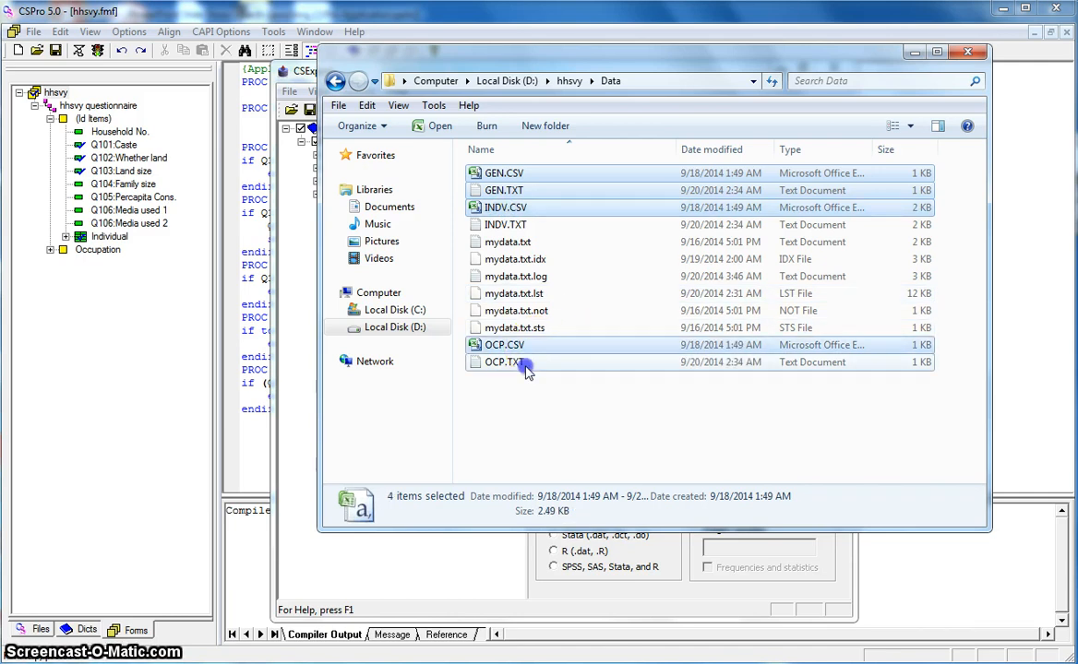
left_click(526, 369, "ctrl")
right_click(526, 369)
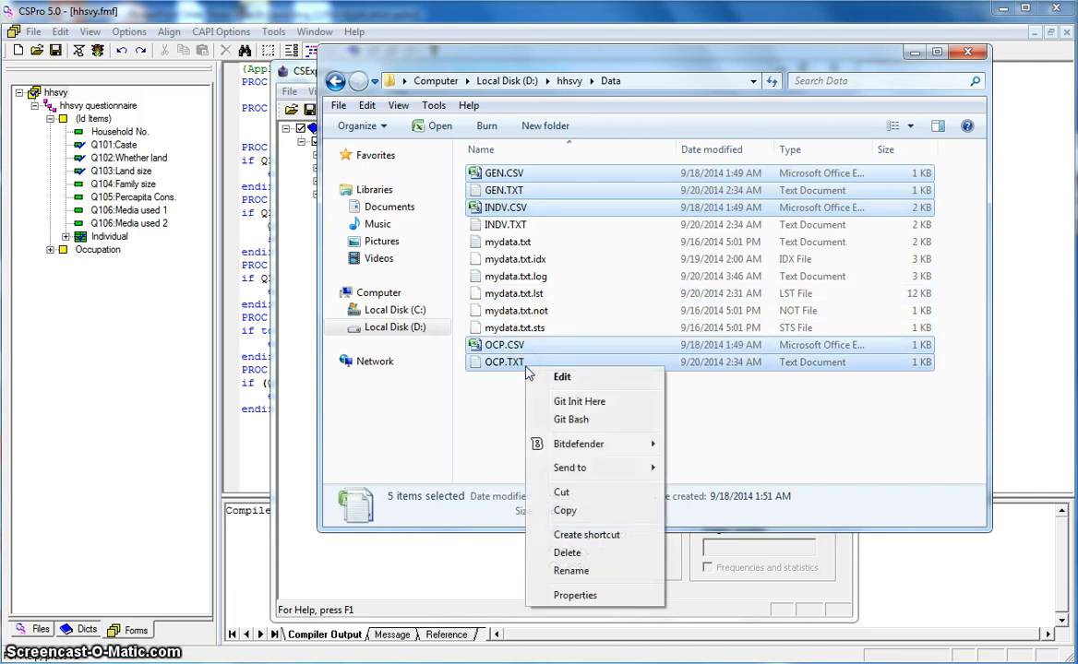
left_click(562, 552)
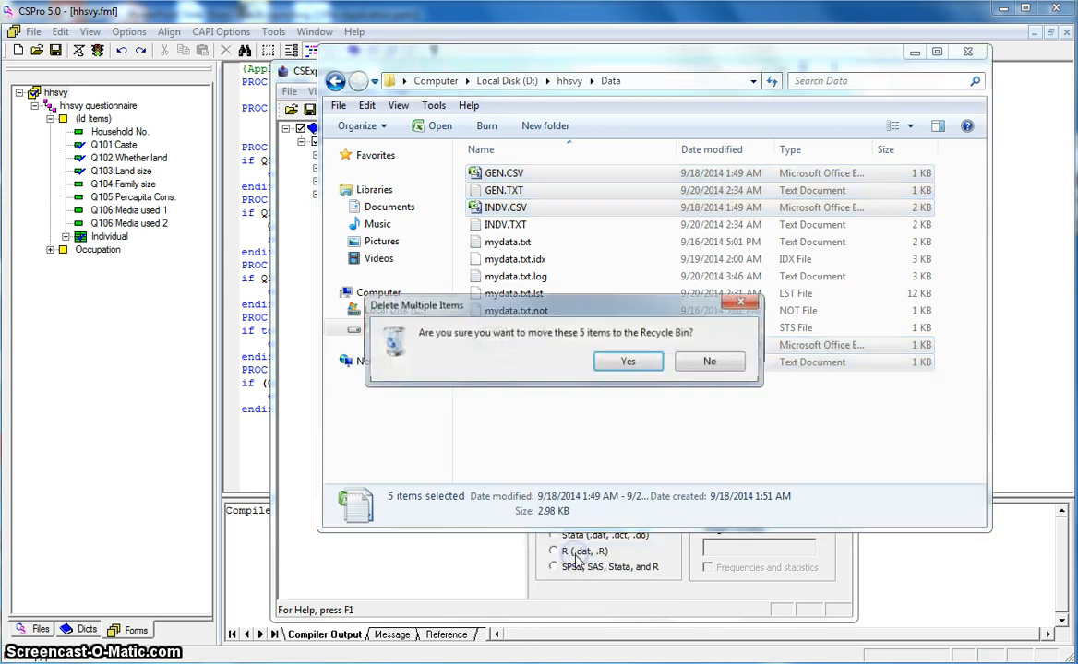
left_click(628, 362)
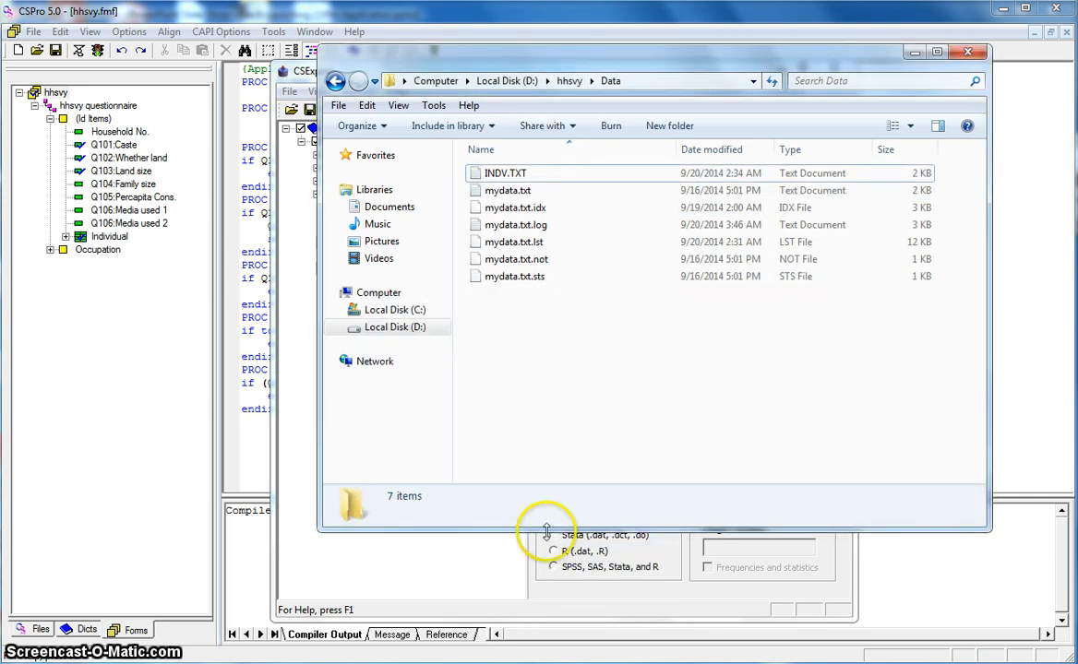
Switch back to CSExport and save the export specification as example.exf in the hhsvy folder
mouse_move(454, 663)
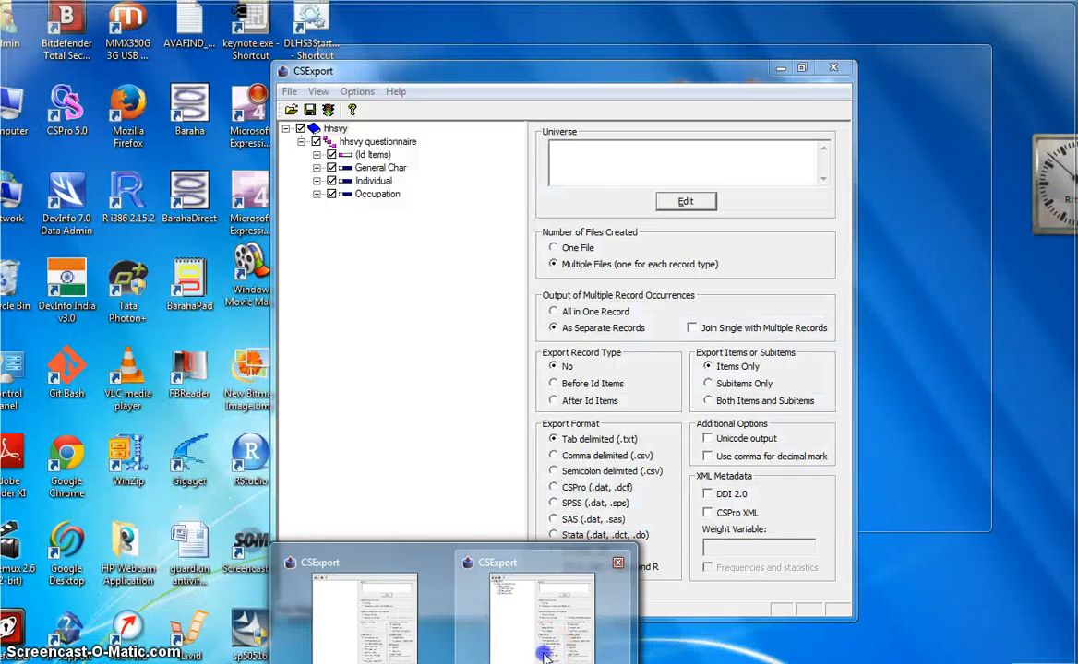
left_click(552, 632)
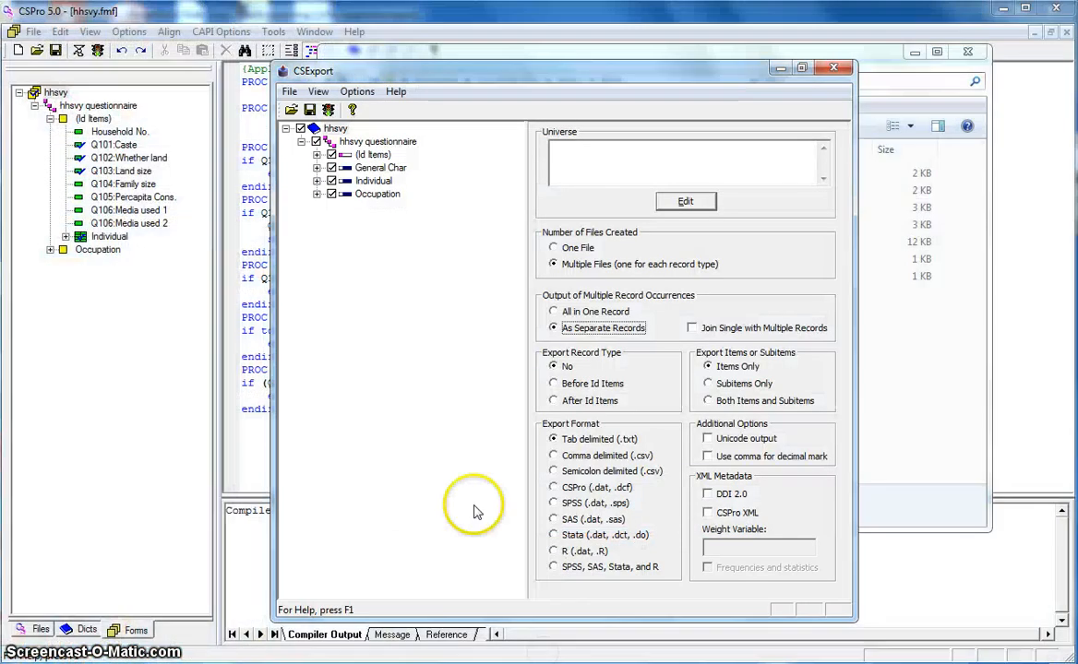
left_click(310, 111)
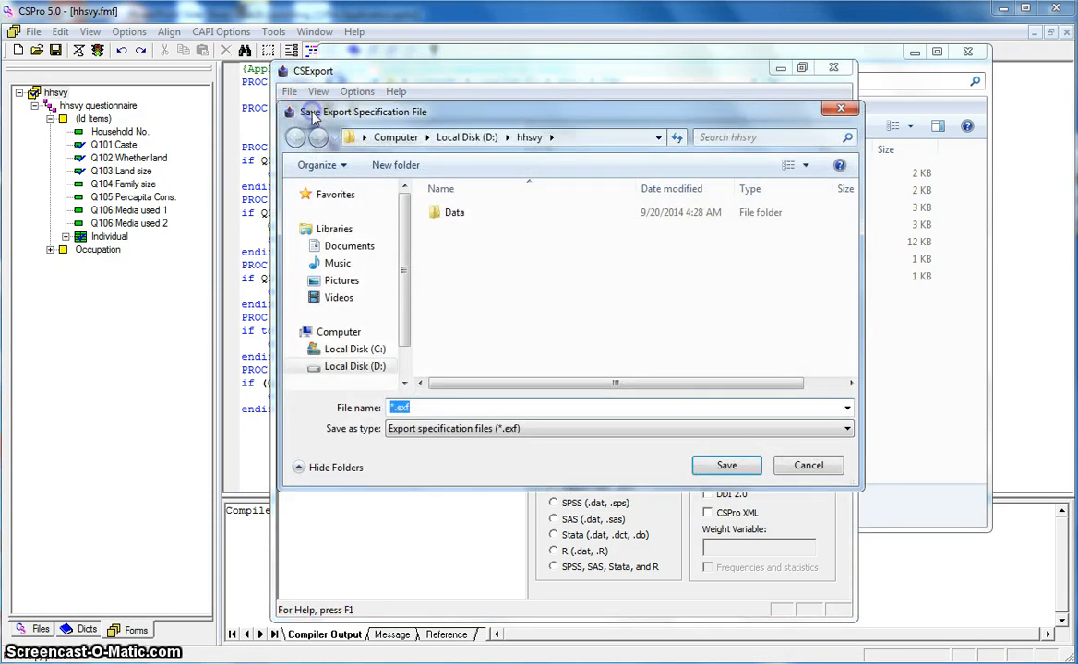
left_click(392, 408)
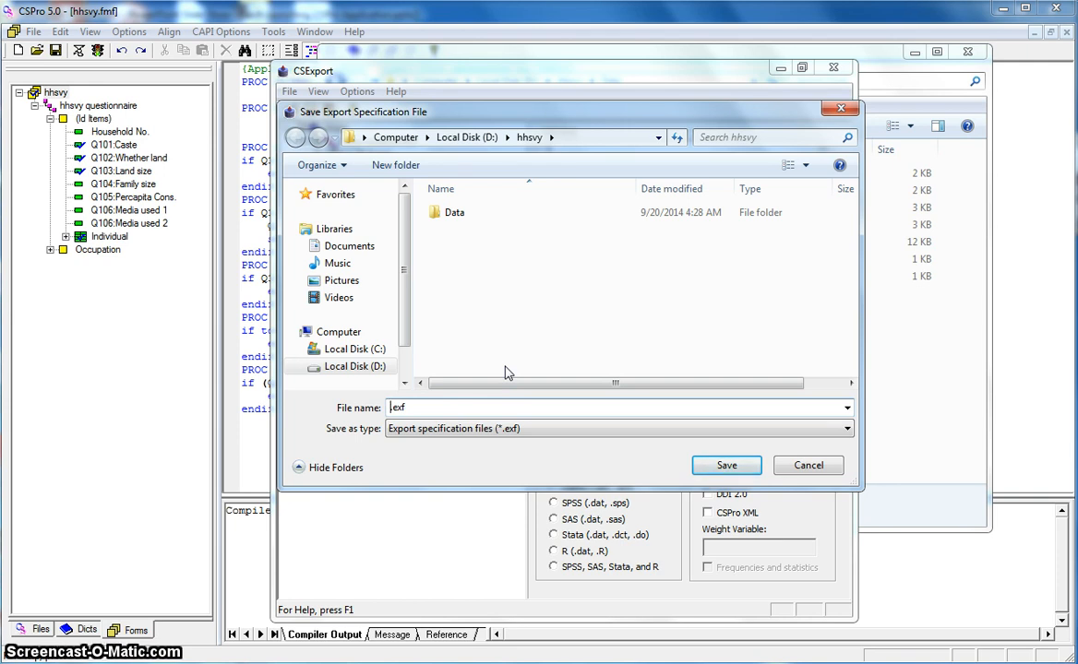
type("example")
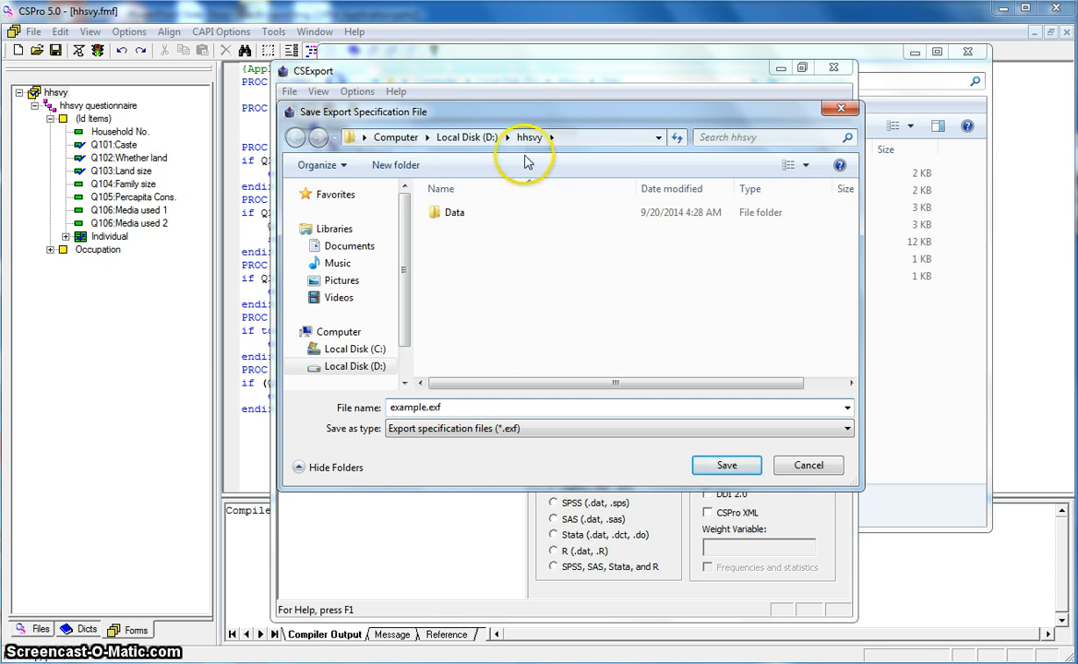
left_click(726, 466)
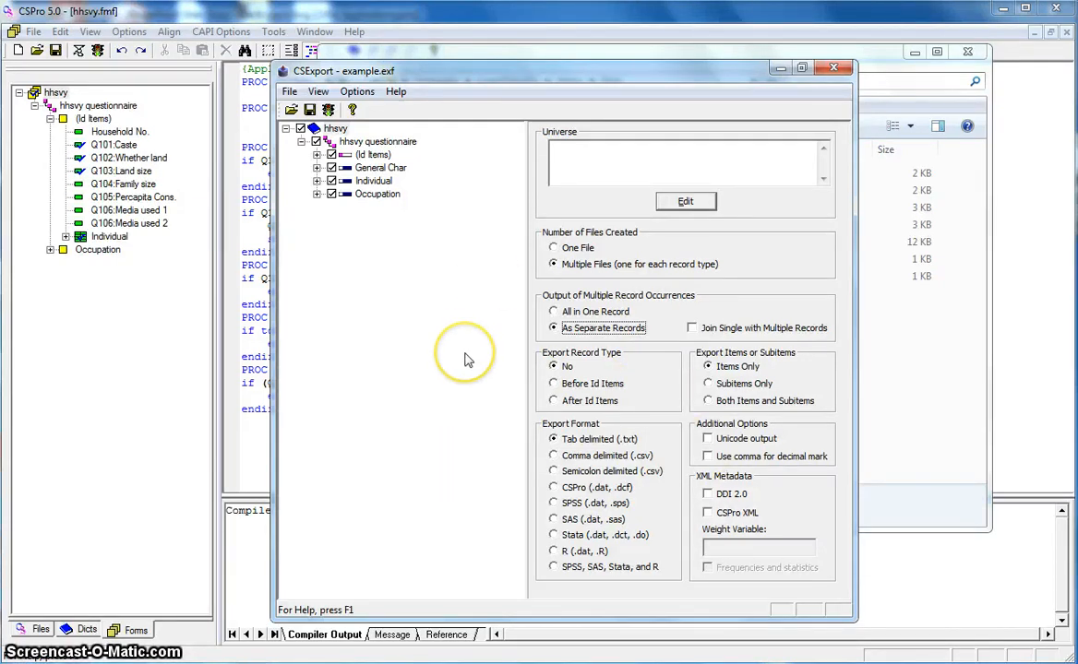
Start running the export, and while the data file selection is open, view the hhsvy folder in File Explorer
left_click(328, 112)
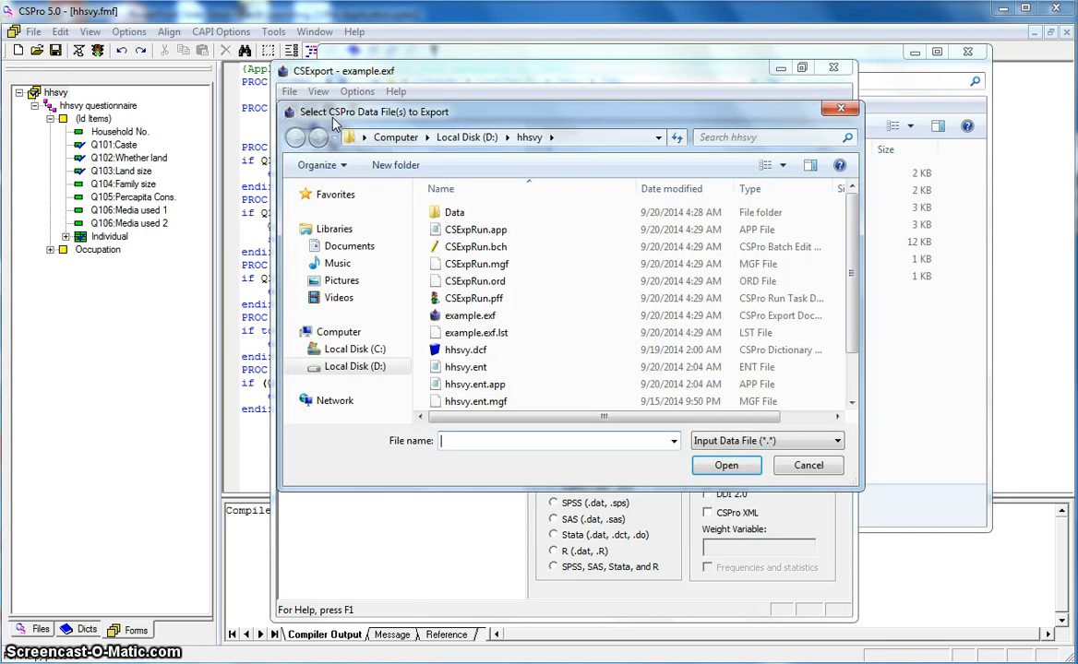
mouse_move(247, 661)
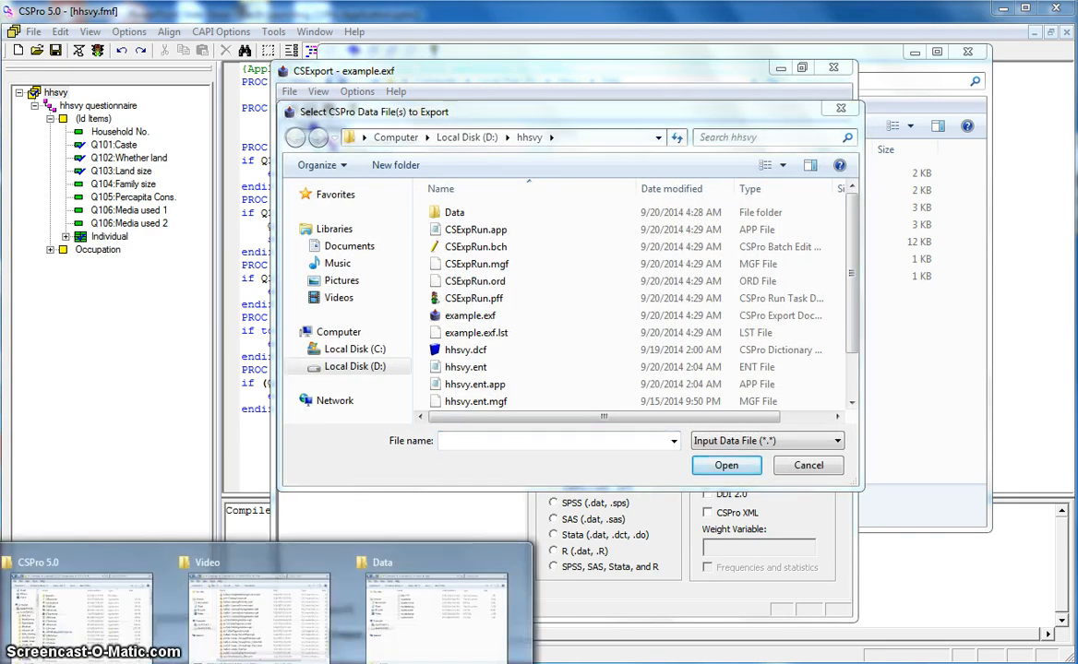
left_click(461, 628)
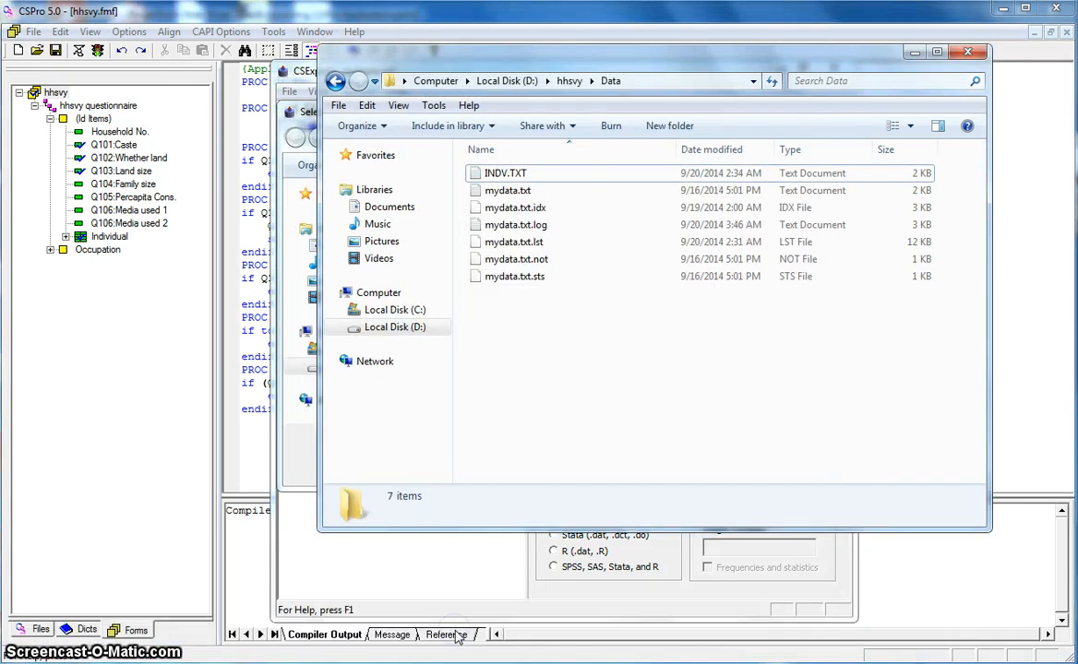
left_click(571, 82)
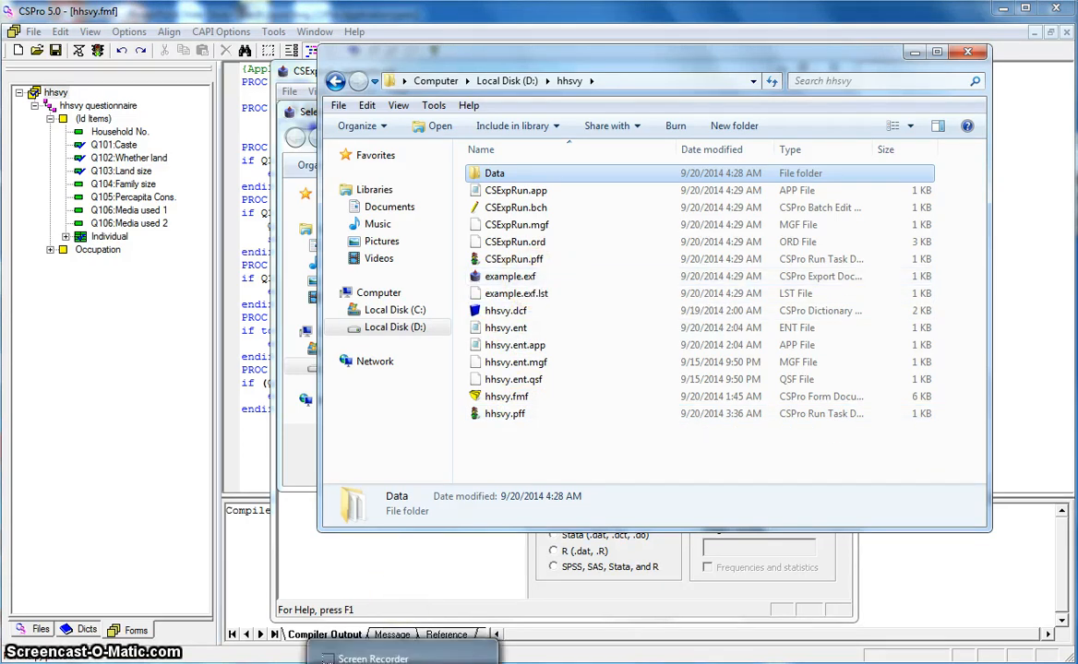
Switch back to CSExport's data file selection and delete the old INDV.TXT from the hhsvy Data folder
left_click(454, 662)
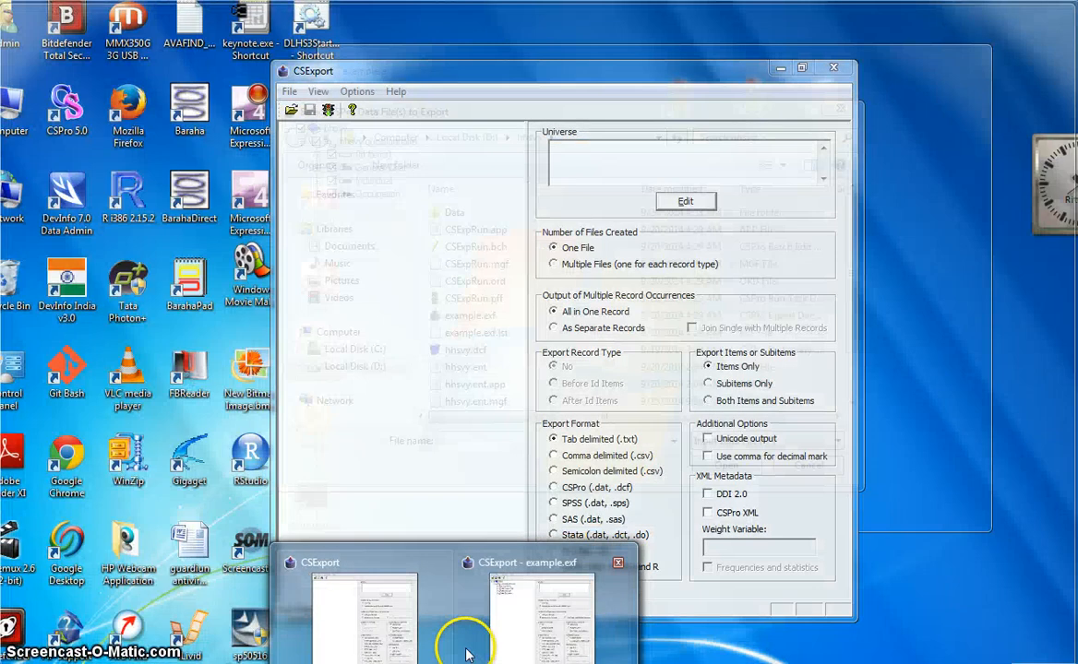
mouse_move(516, 653)
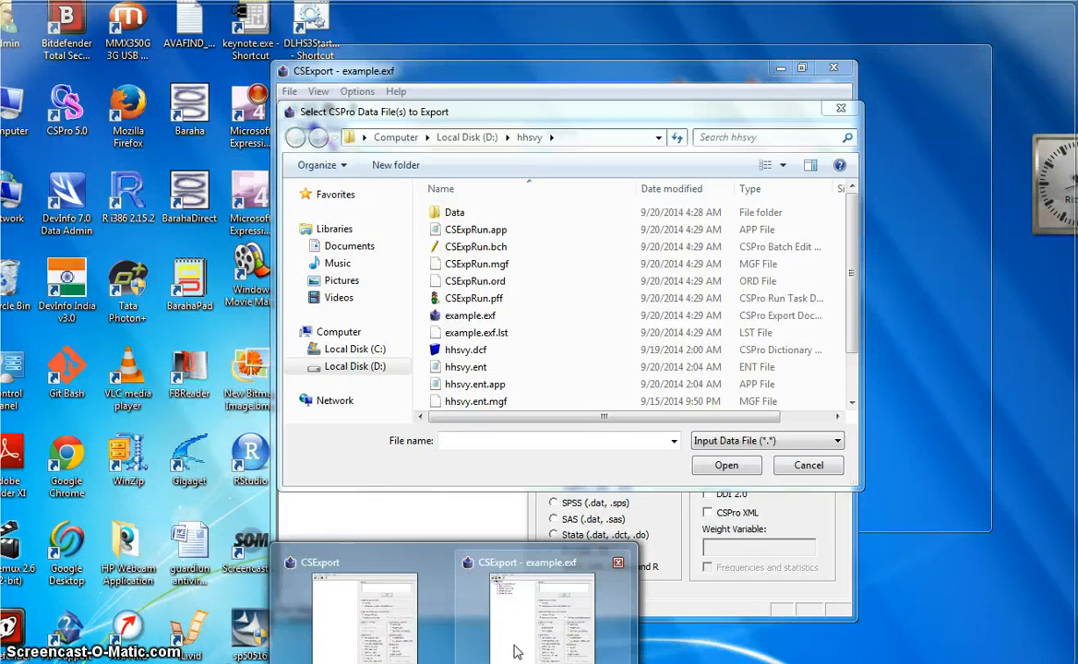
left_click(517, 652)
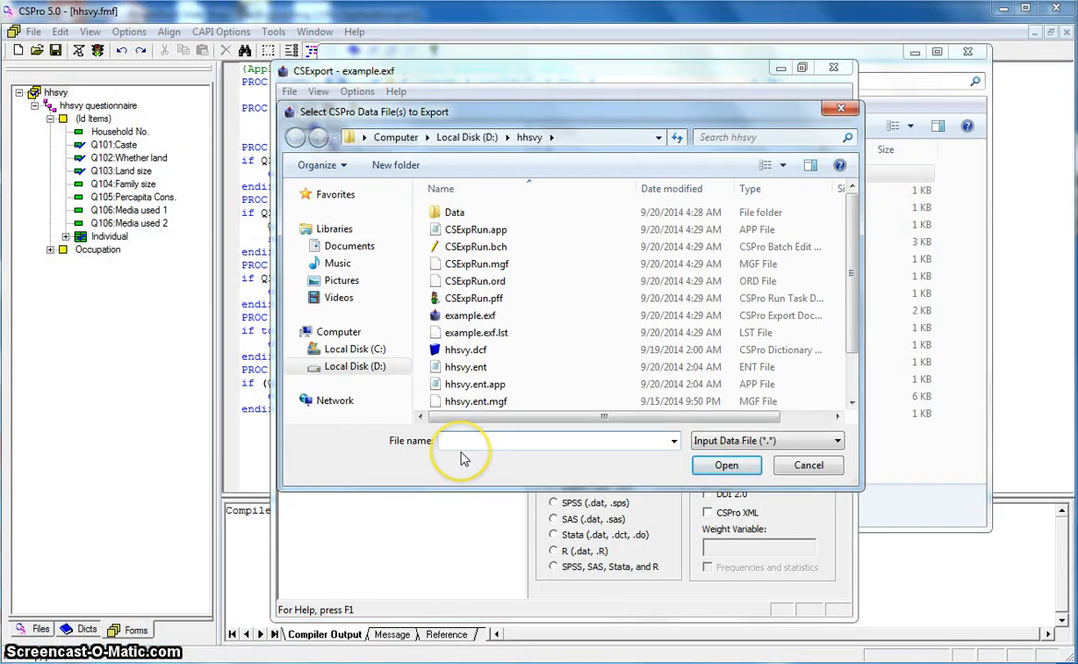
left_click(678, 442)
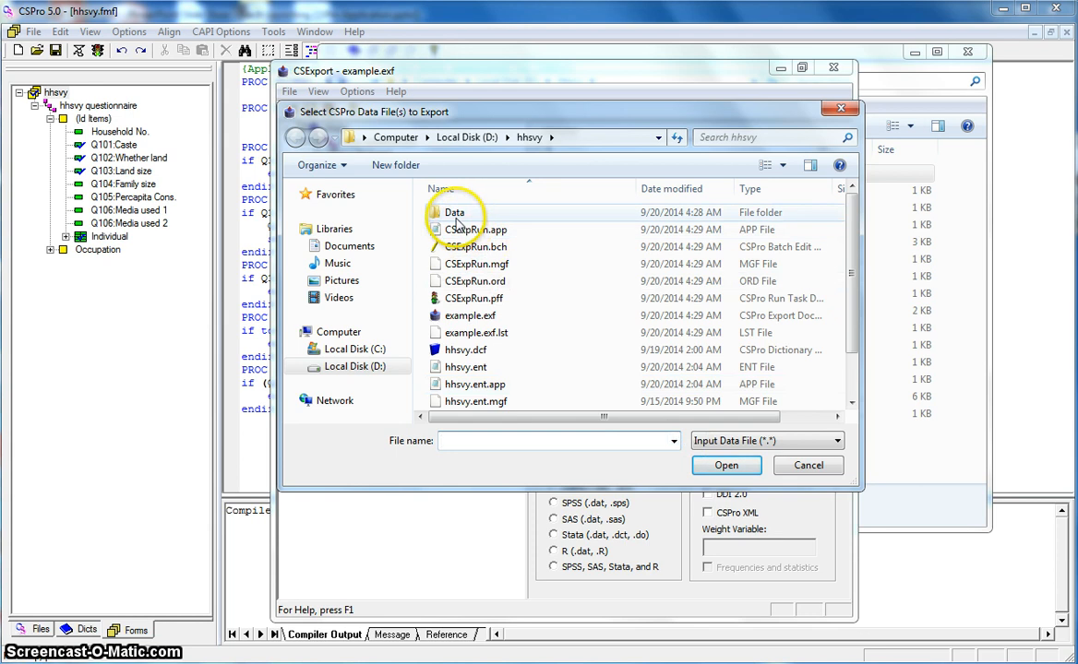
left_click(456, 216)
double_click(456, 215)
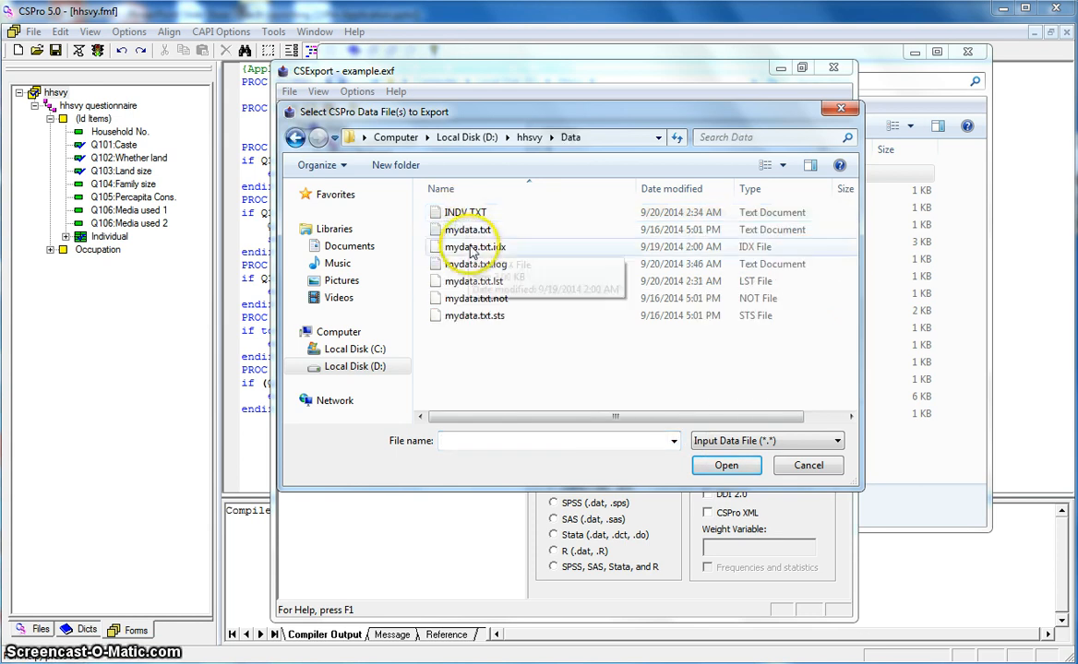
left_click(466, 213)
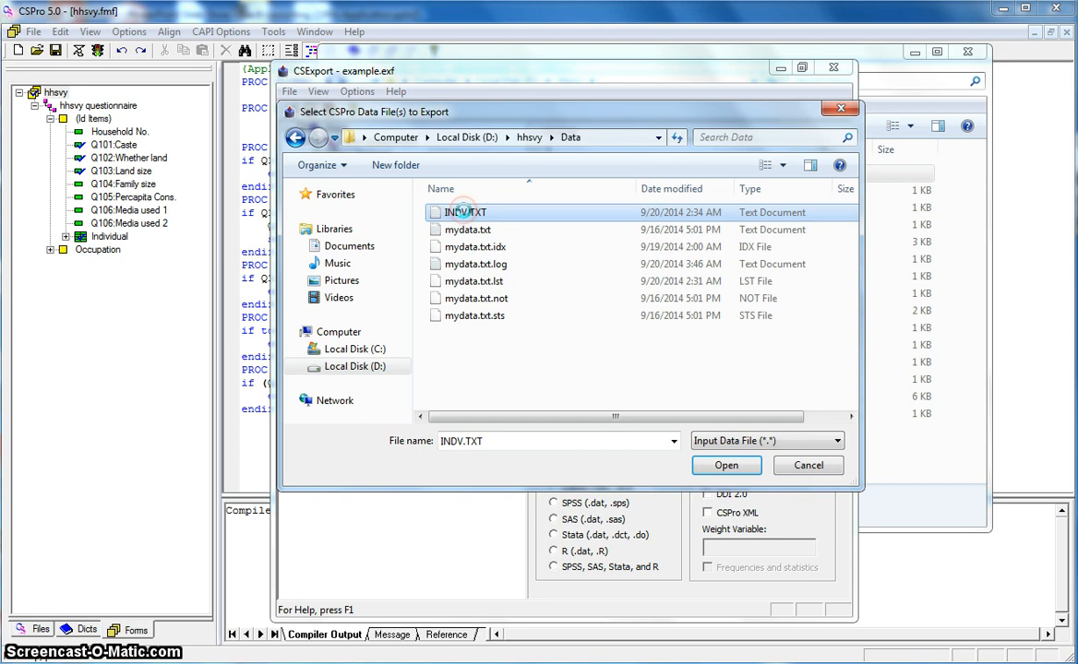
right_click(466, 214)
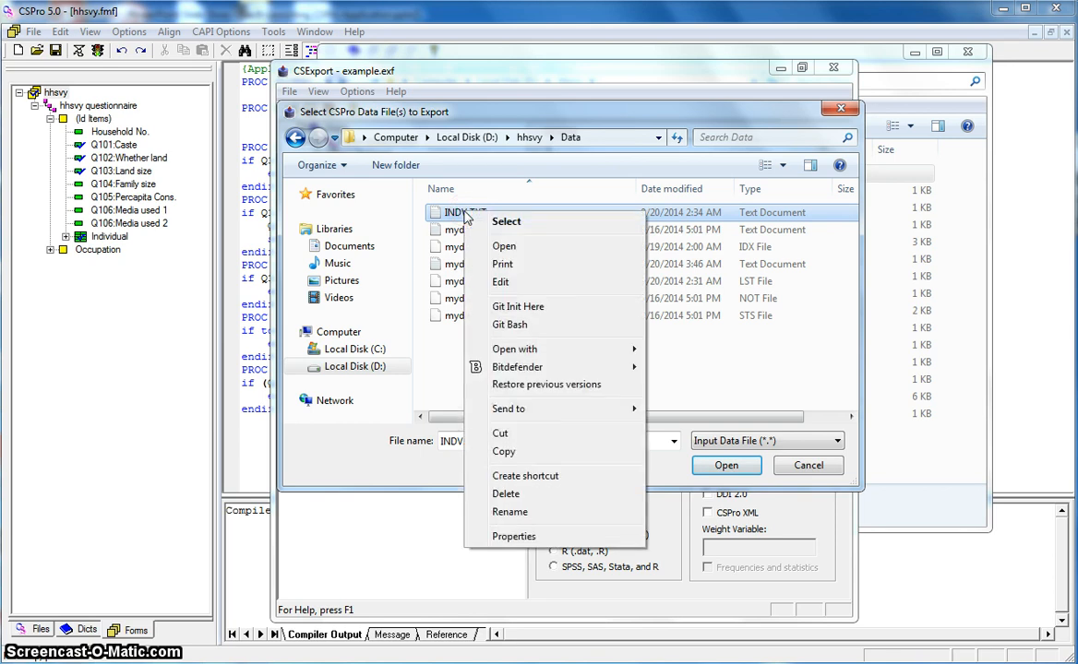
left_click(504, 494)
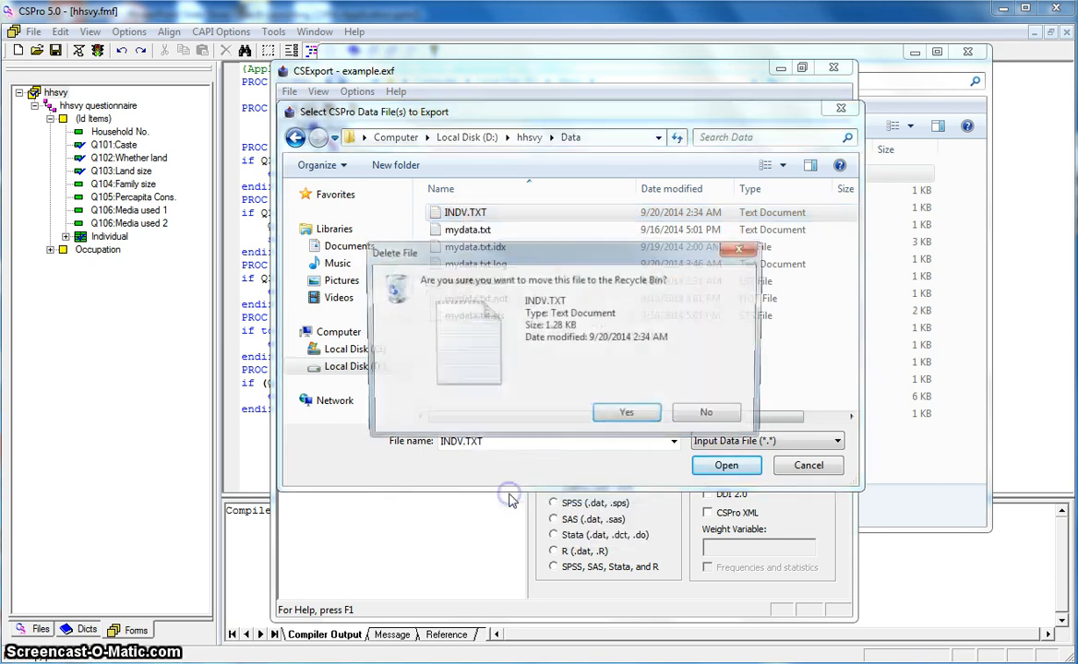
left_click(633, 417)
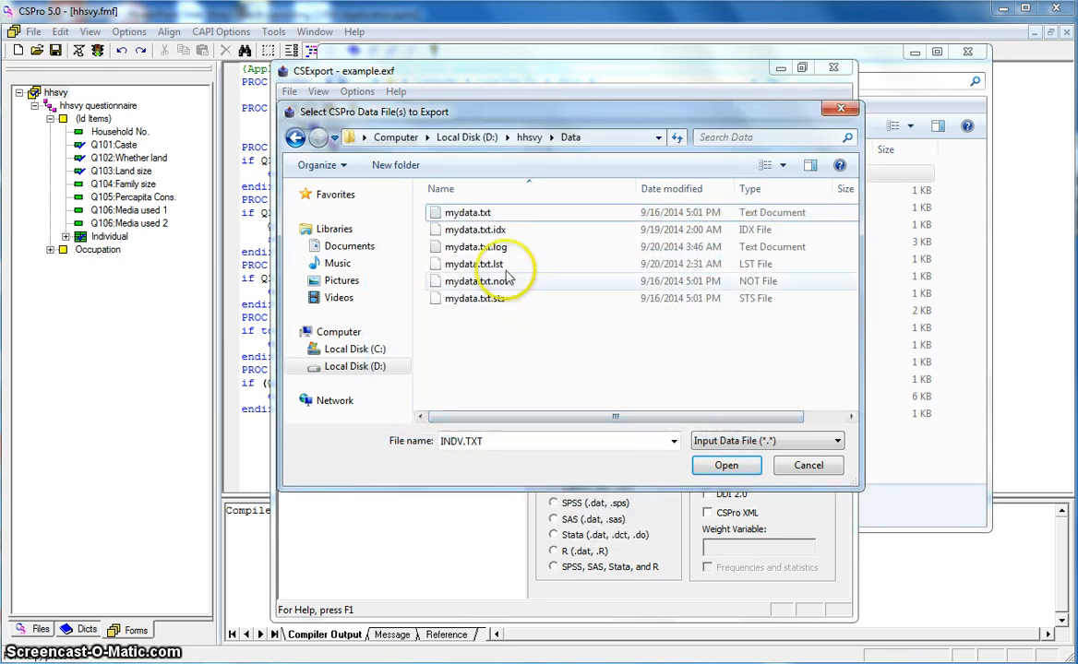
Export mydata.txt to GEN.txt, INDV.txt and OCP.txt in D:\hhsvy\Data, and close the text viewer
left_click(467, 215)
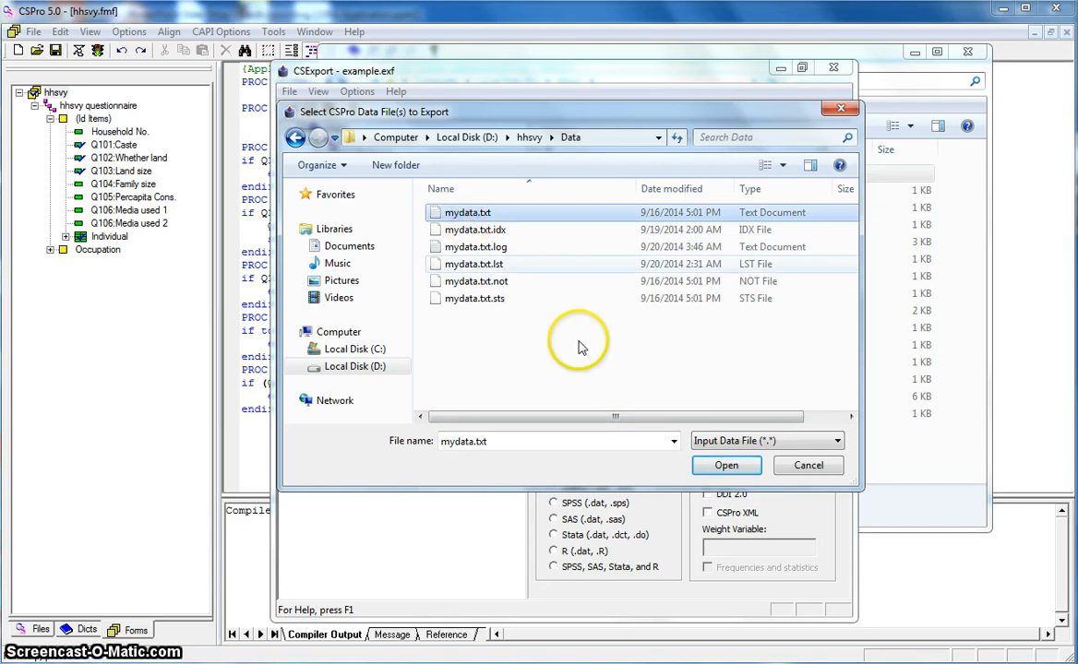
left_click(715, 464)
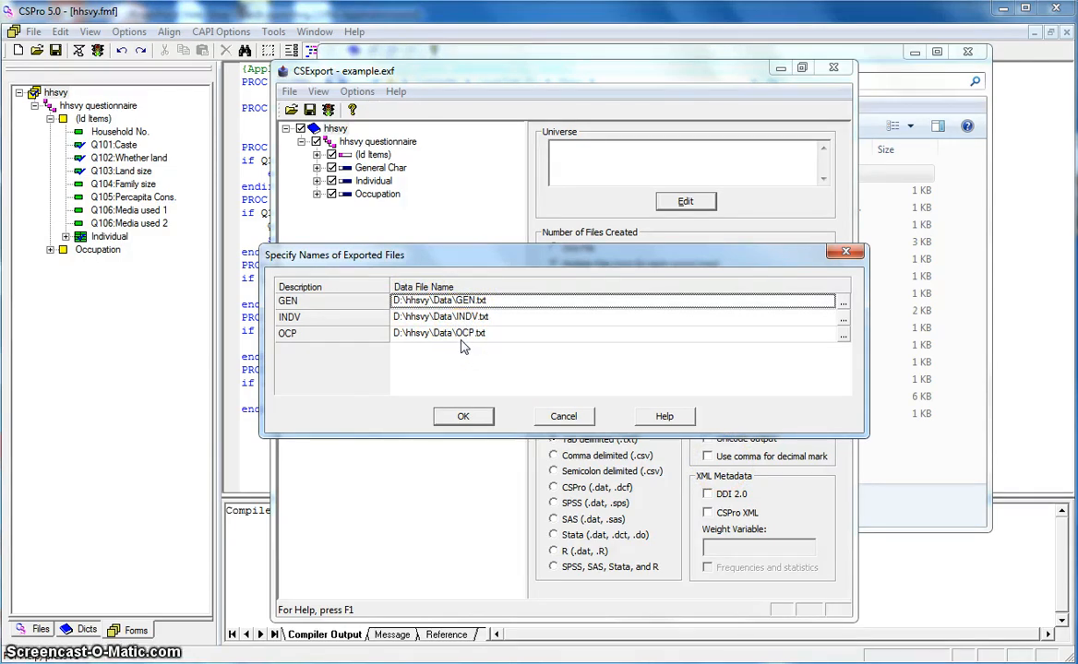
left_click(463, 416)
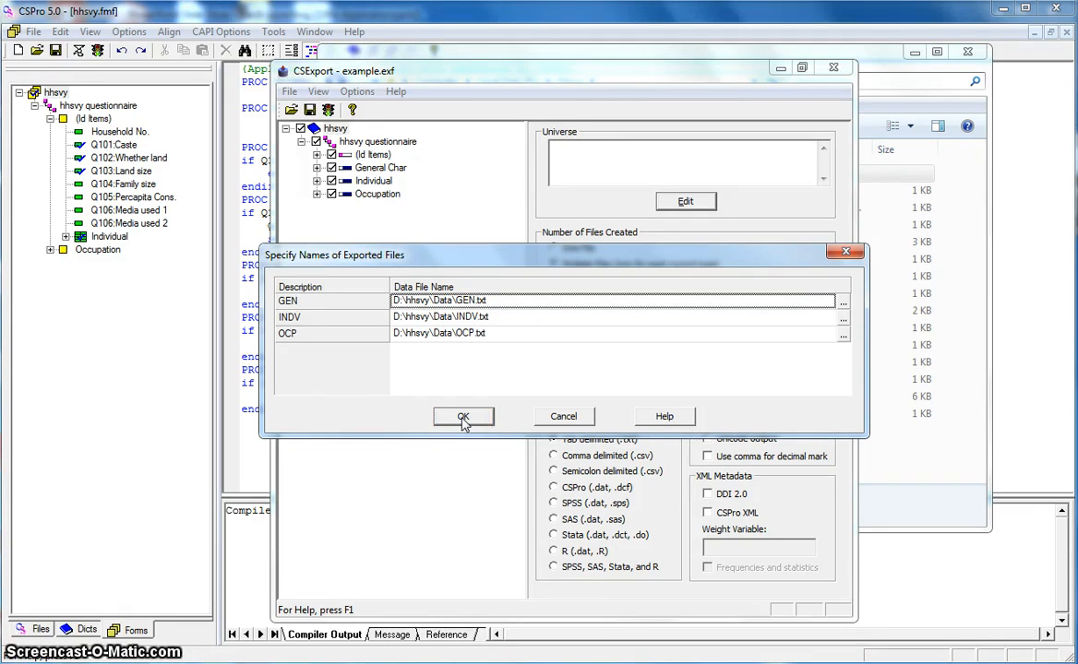
left_click(463, 416)
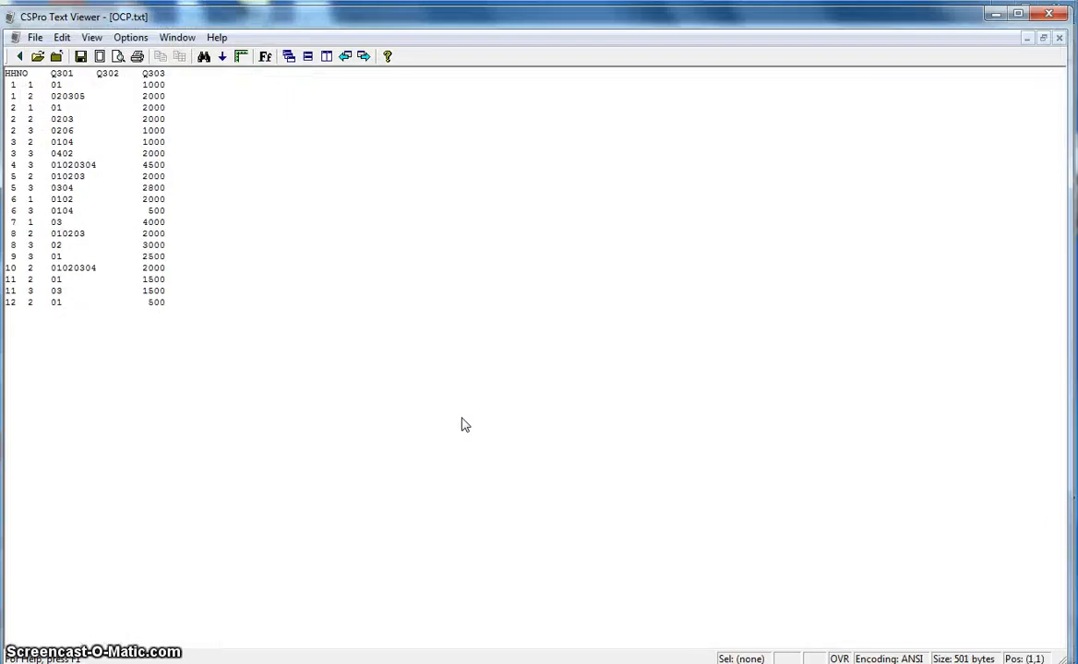
left_click(1049, 18)
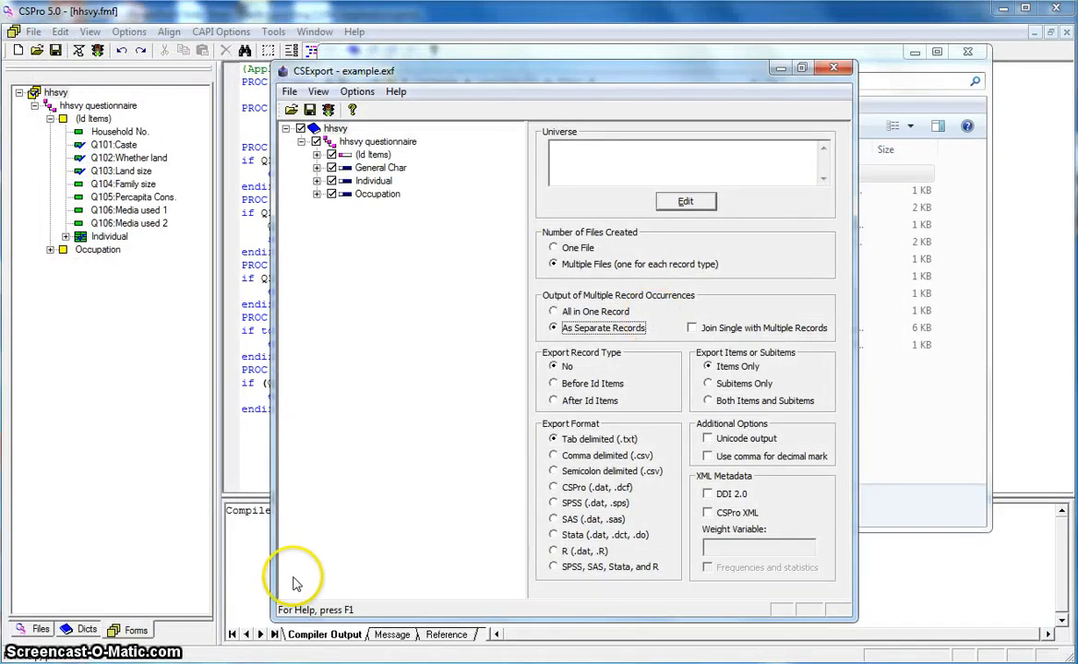
View the hhsvy folder in File Explorer and close both CSExport windows
left_click(261, 662)
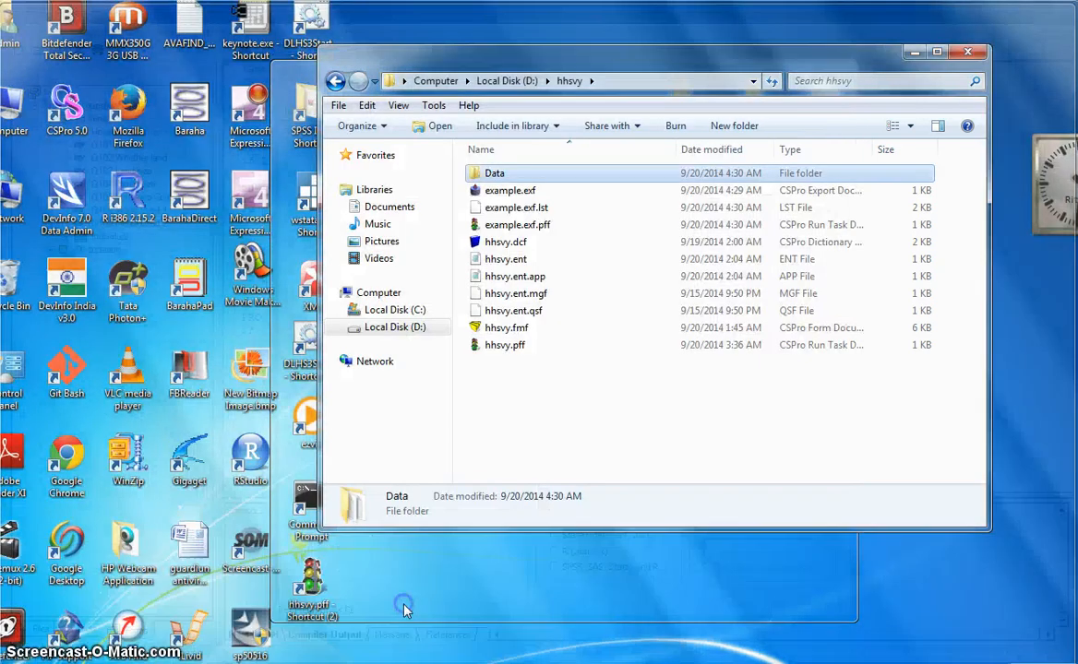
left_click(404, 606)
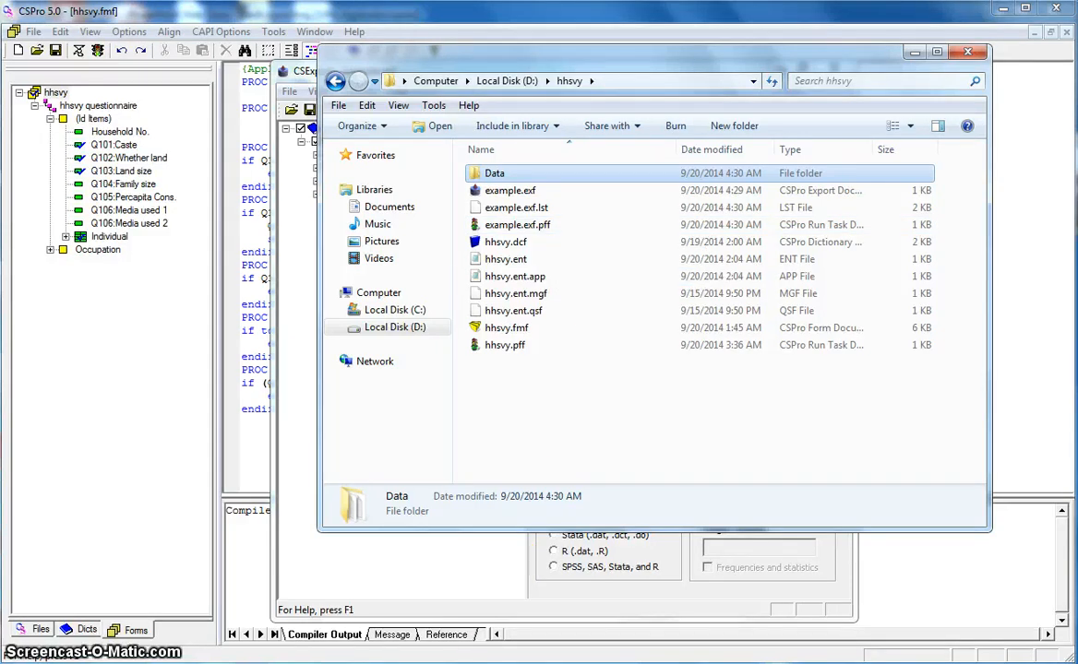
mouse_move(454, 663)
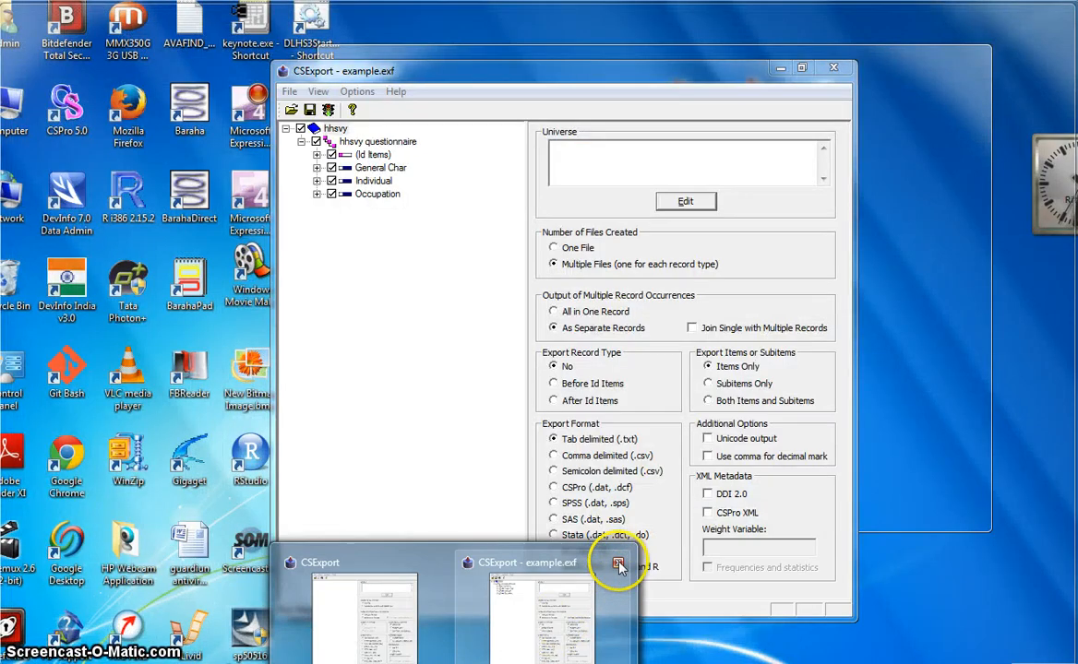
left_click(618, 565)
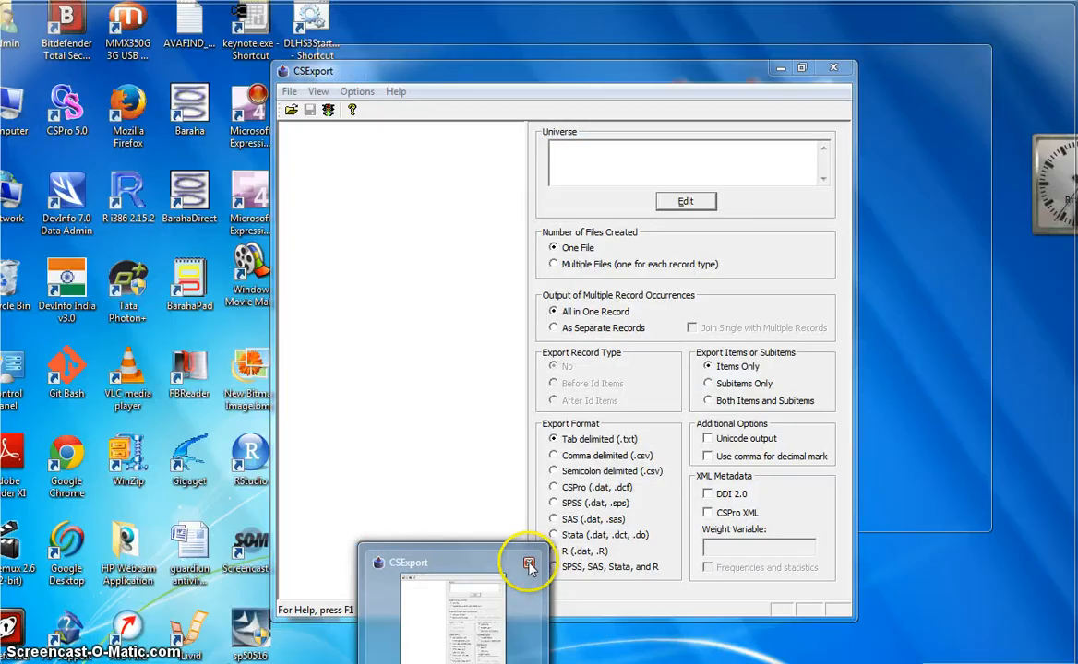
left_click(525, 498)
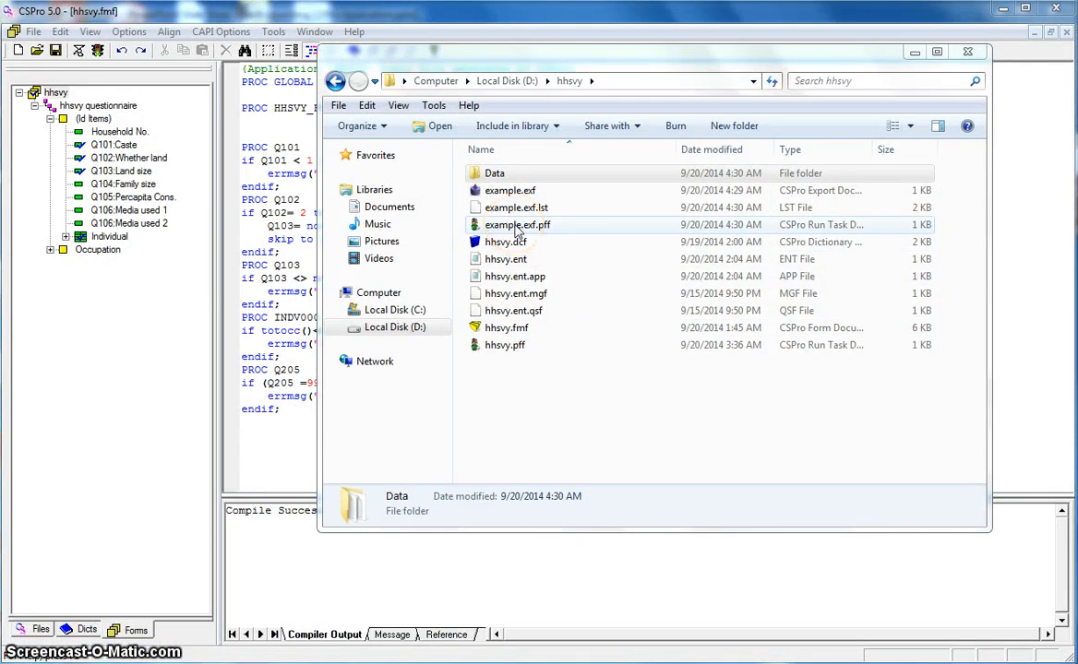
Rerun the export directly from example.exf.pff in the hhsvy folder and close the text viewer
left_click(516, 230)
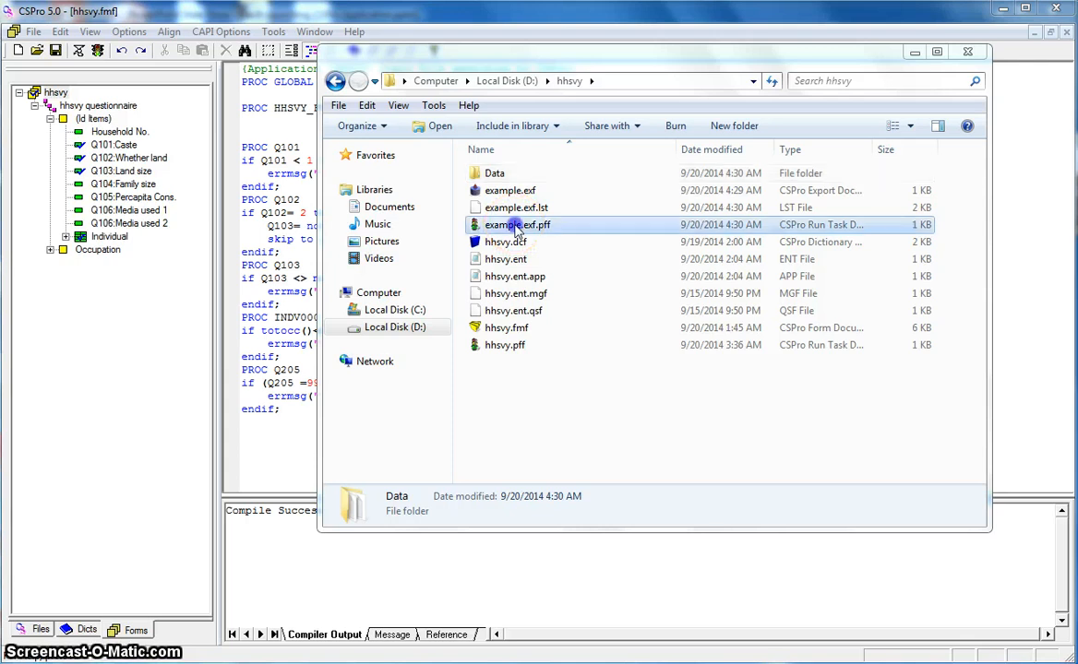
double_click(515, 227)
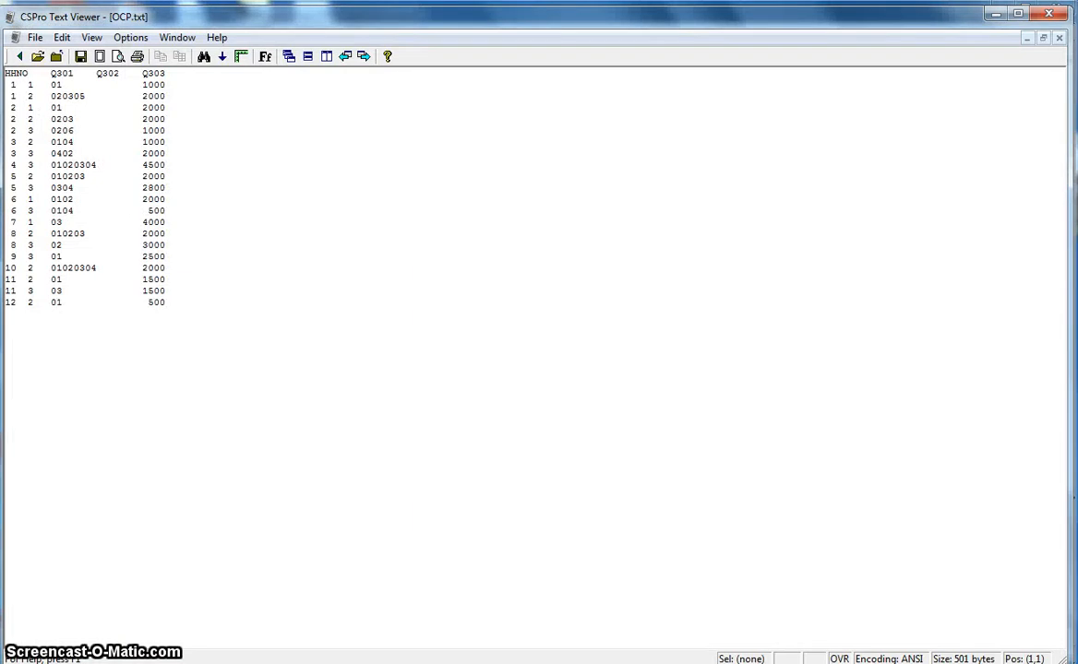
left_click(1051, 16)
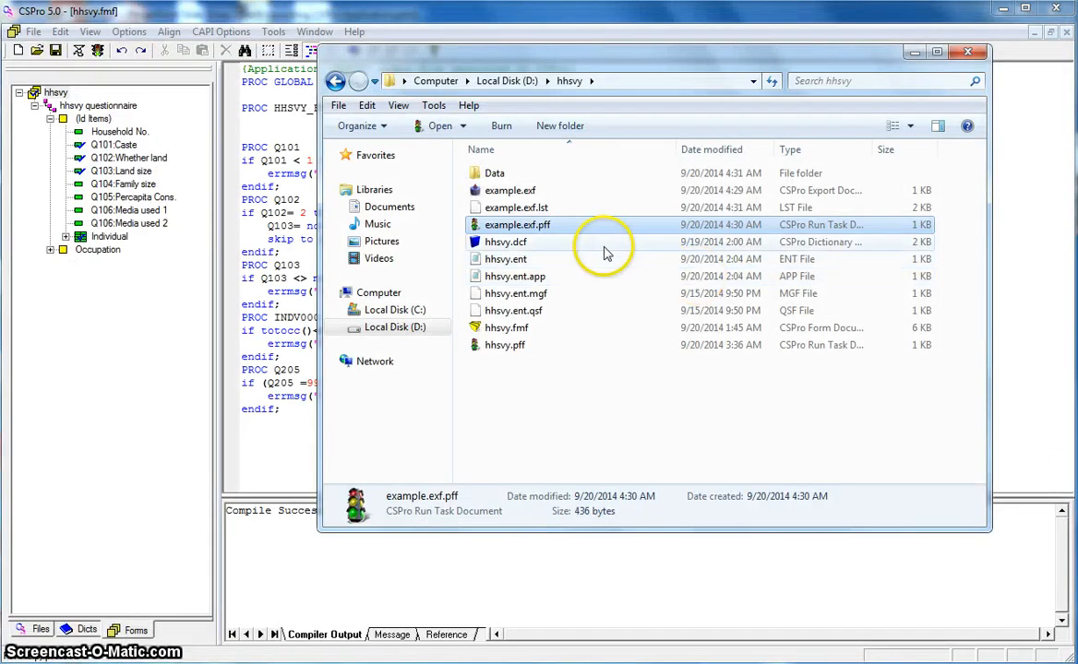
Delete the exported GEN.TXT, INDV.TXT and OCP.TXT from the hhsvy Data folder
double_click(501, 175)
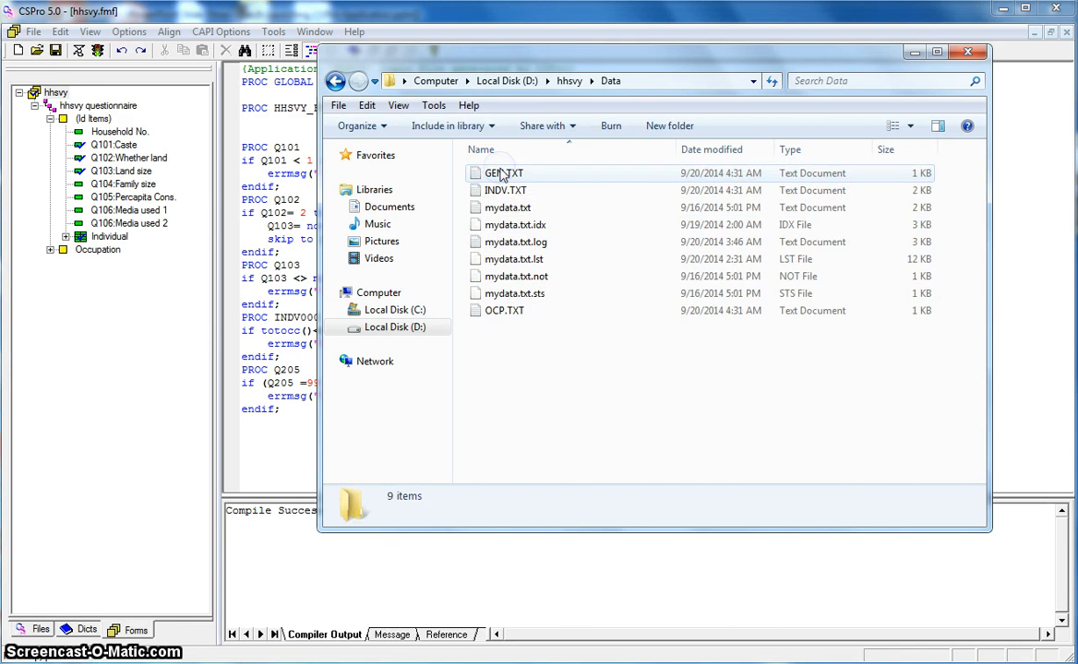
left_click(502, 175)
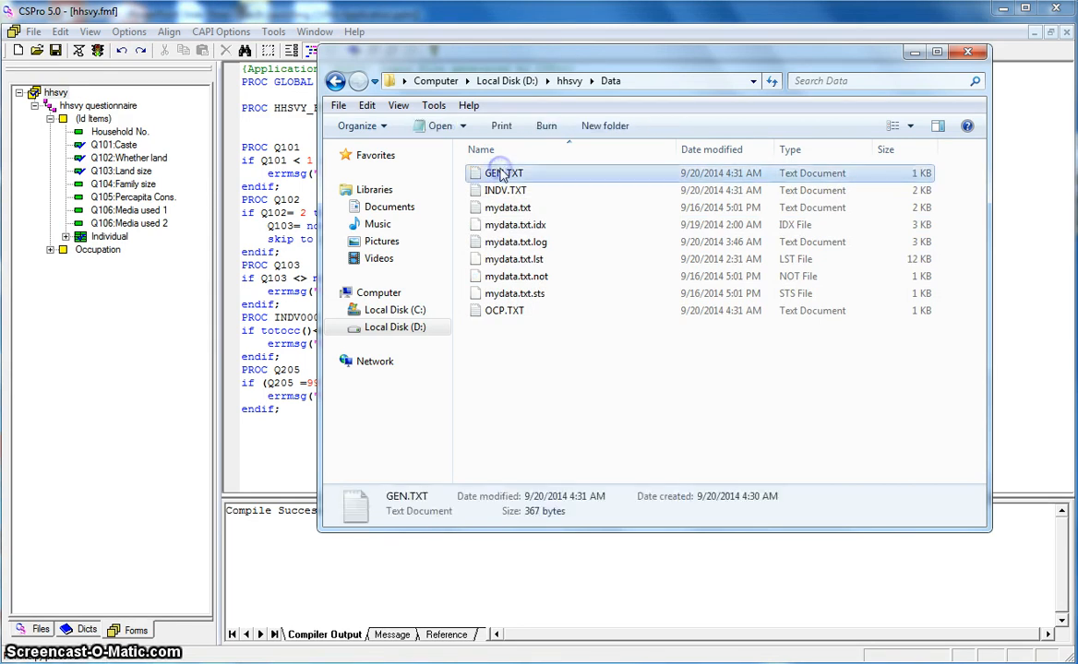
left_click(511, 192)
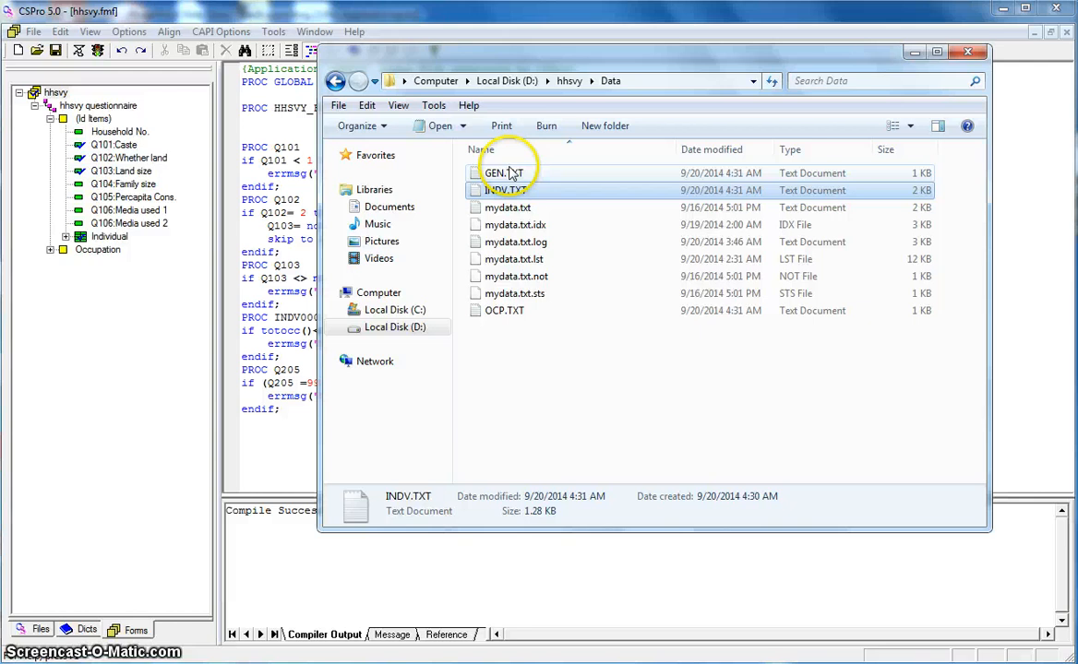
left_click(510, 173, "ctrl")
left_click(503, 314, "ctrl")
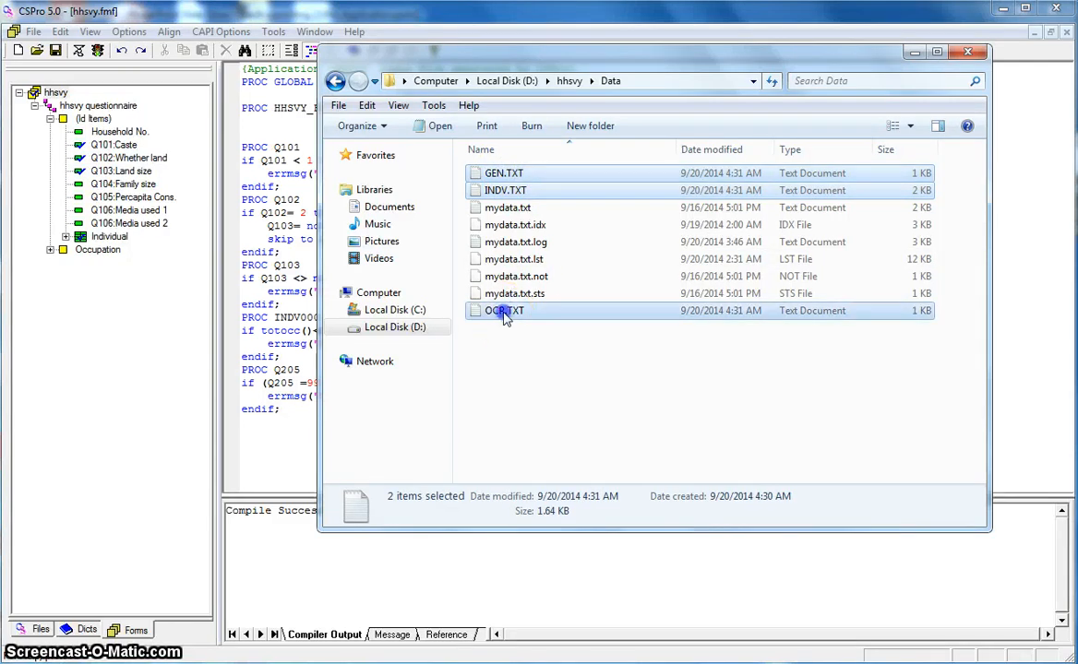
right_click(503, 314)
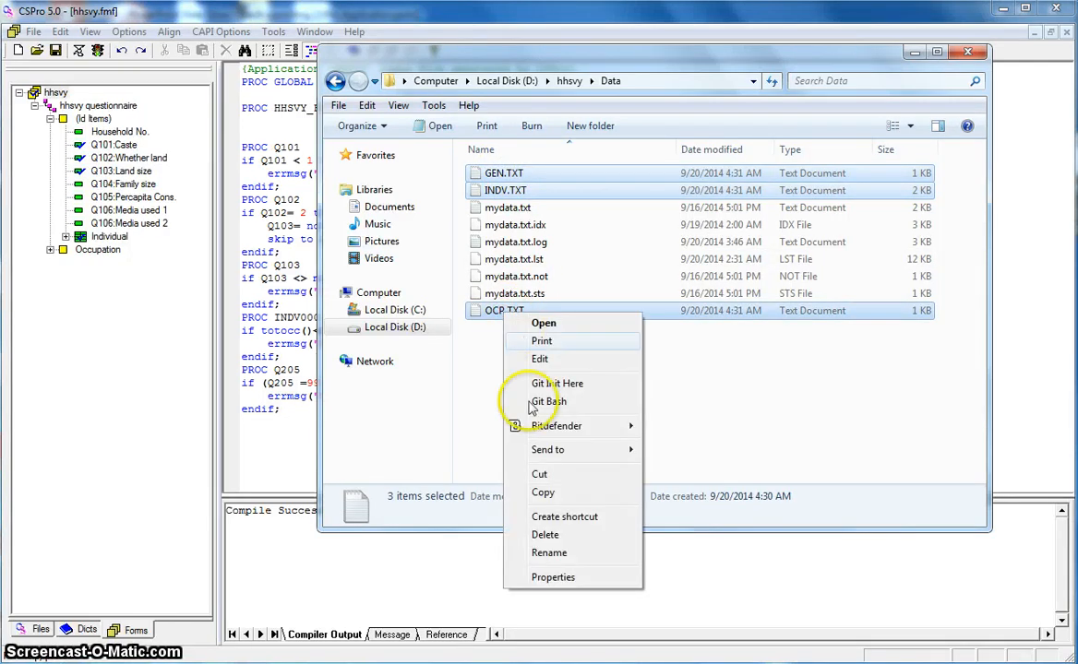
left_click(548, 535)
left_click(628, 363)
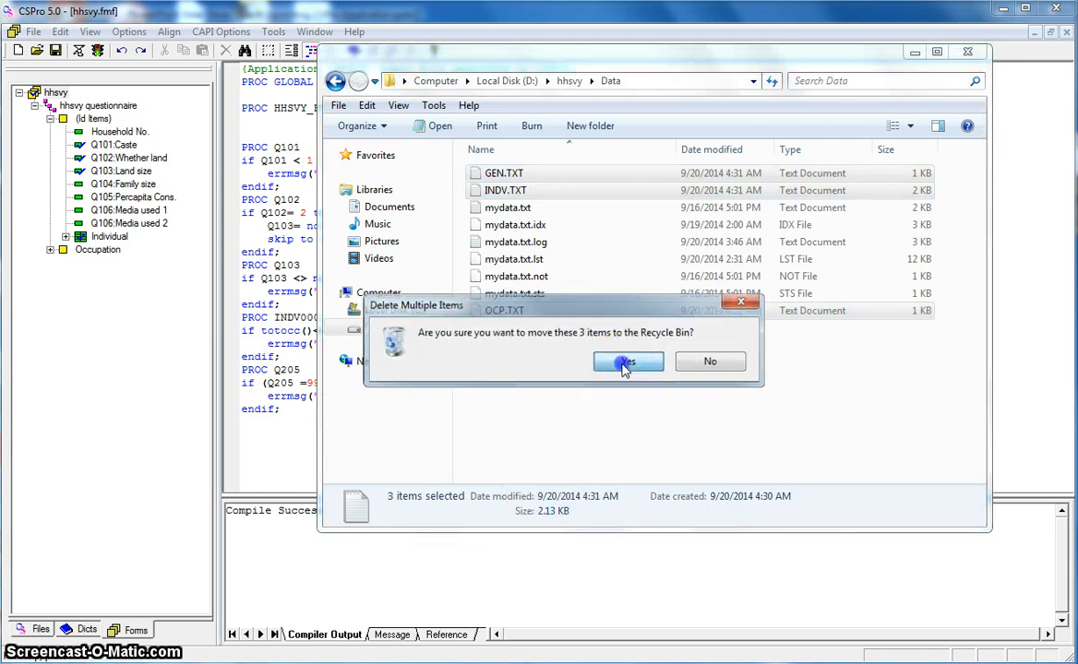
Return to the hhsvy folder, run example.exf.pff to regenerate the deleted export files, and close the text viewer
left_click(569, 82)
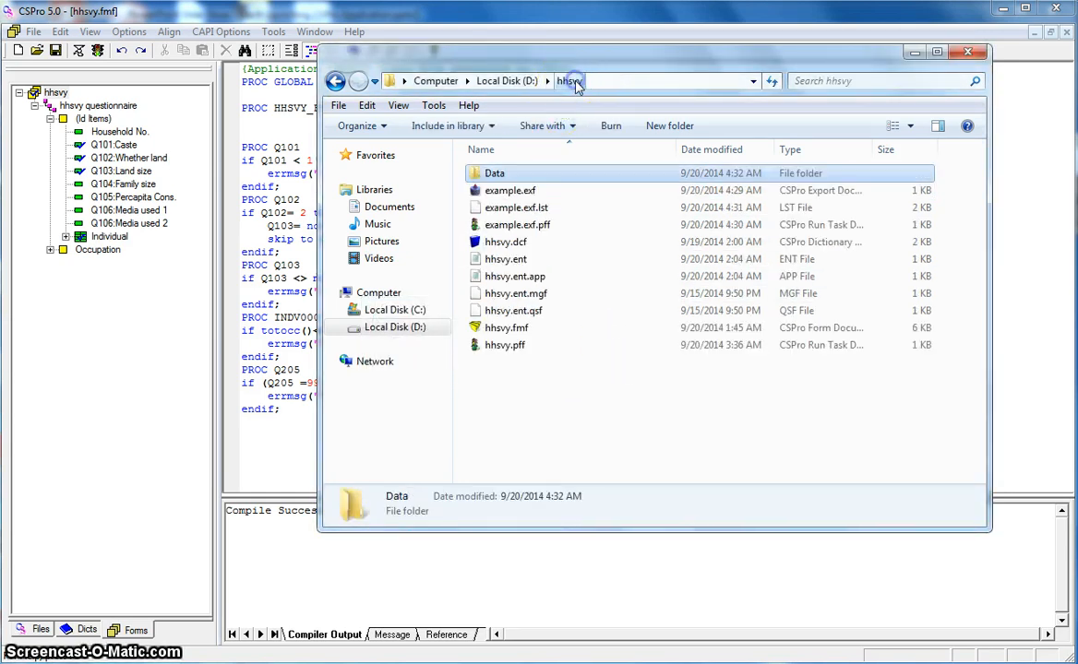
double_click(534, 230)
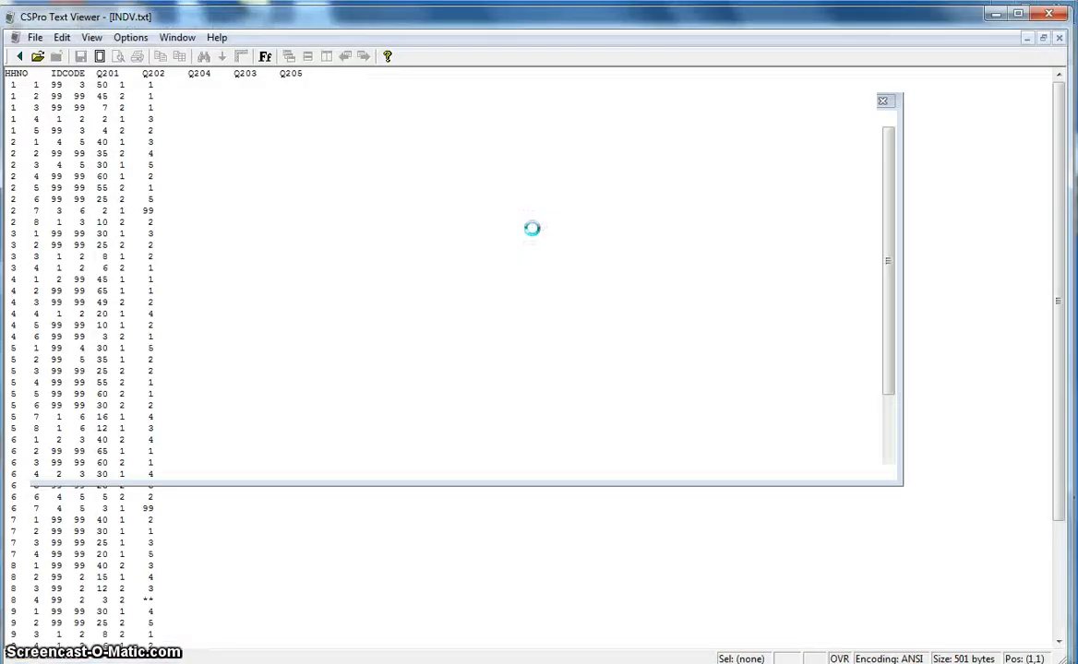
left_click(1047, 14)
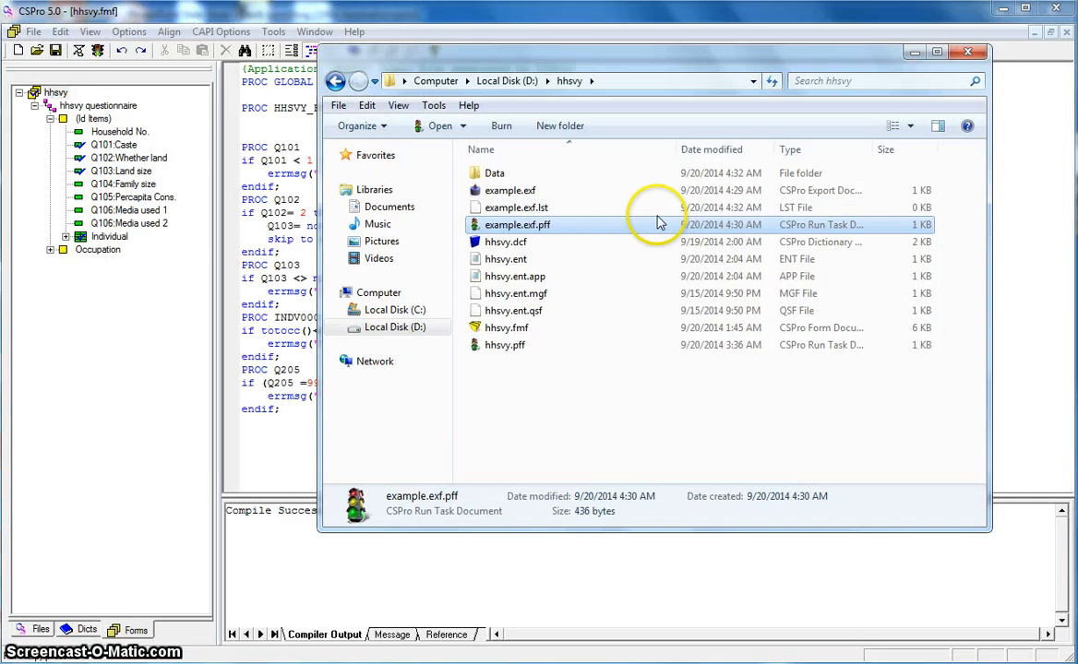
Delete the regenerated GEN.TXT, INDV.TXT and OCP.TXT from the Data folder and go back to the hhsvy folder
double_click(491, 173)
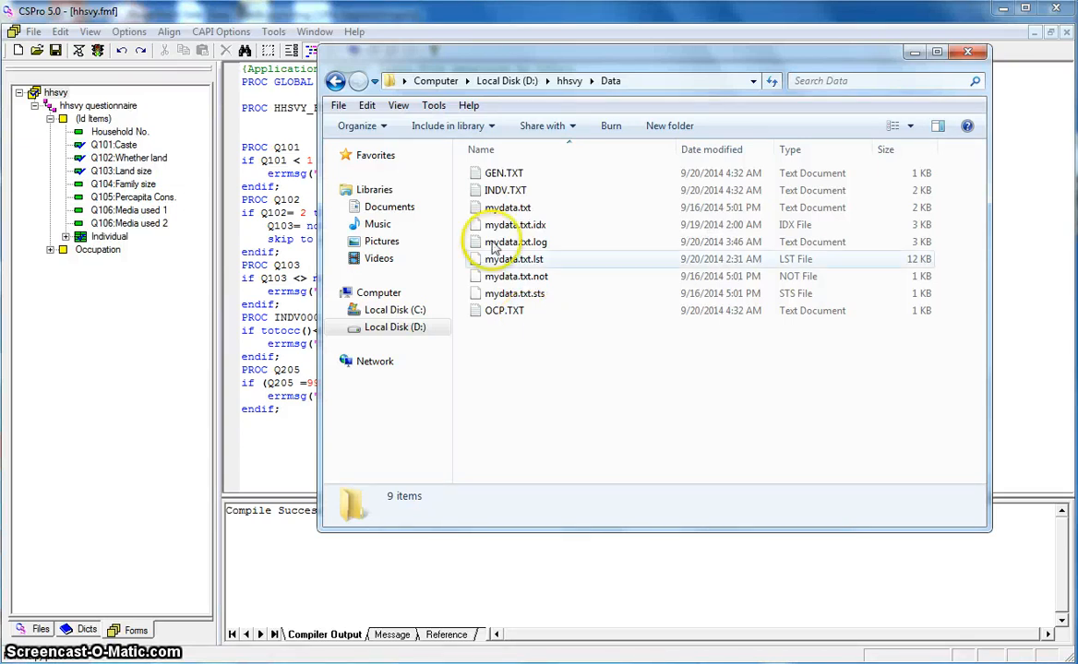
left_click(505, 175)
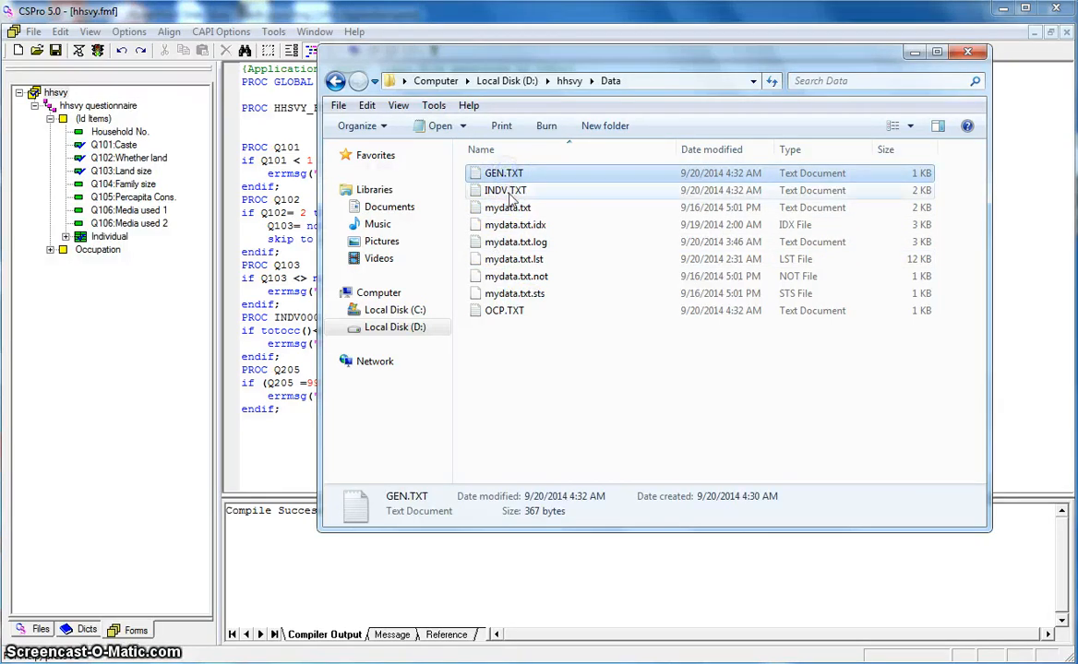
left_click(510, 191, "ctrl")
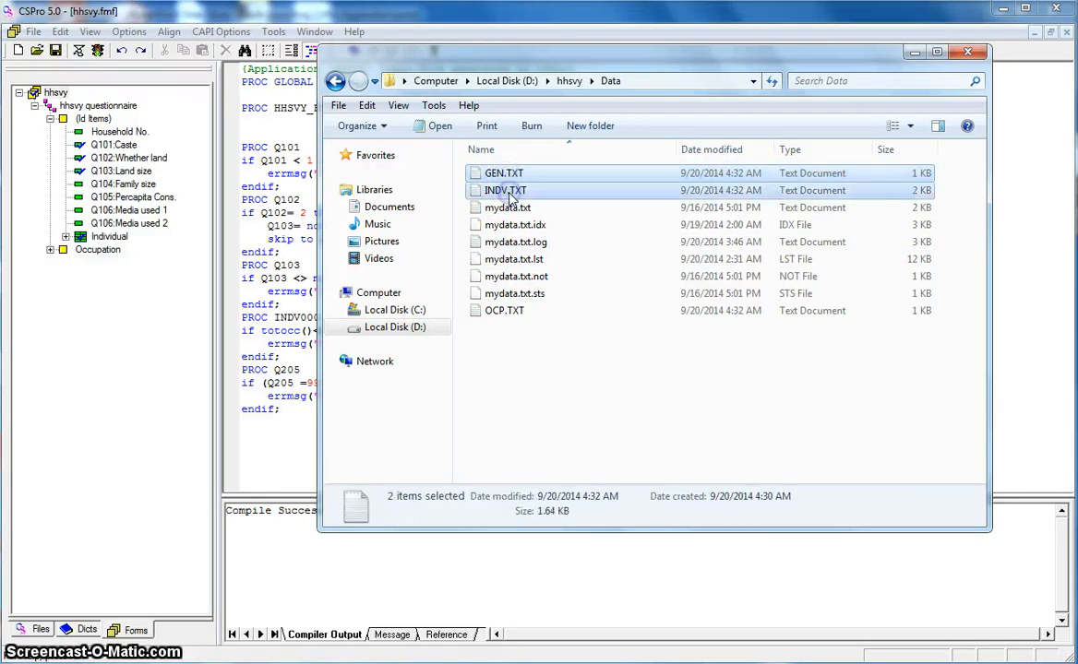
left_click(515, 314, "ctrl")
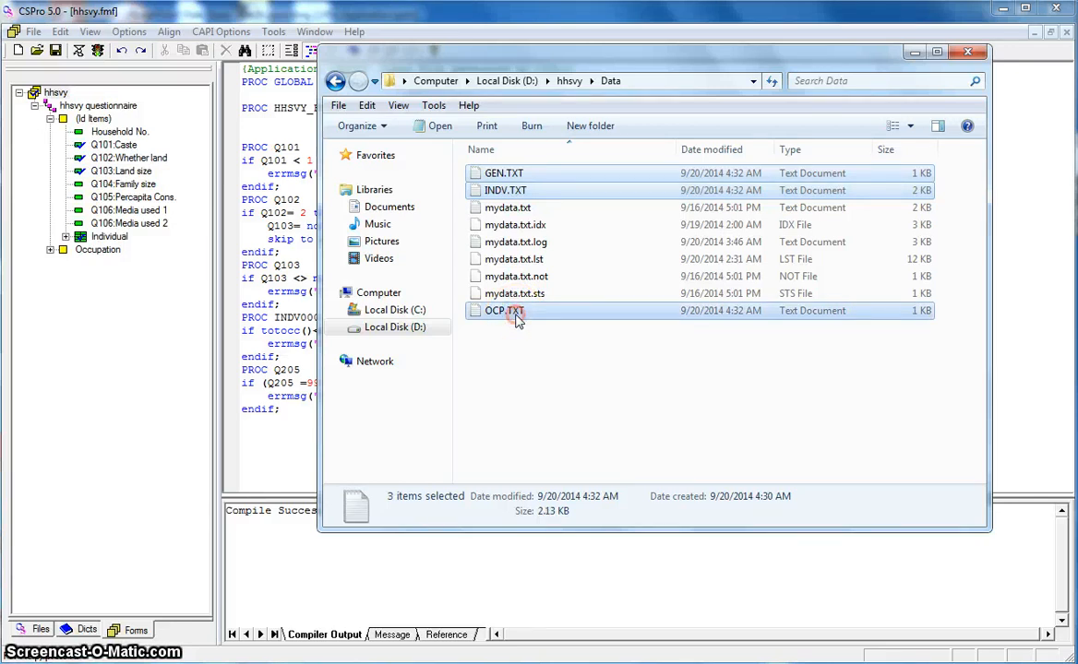
right_click(516, 316)
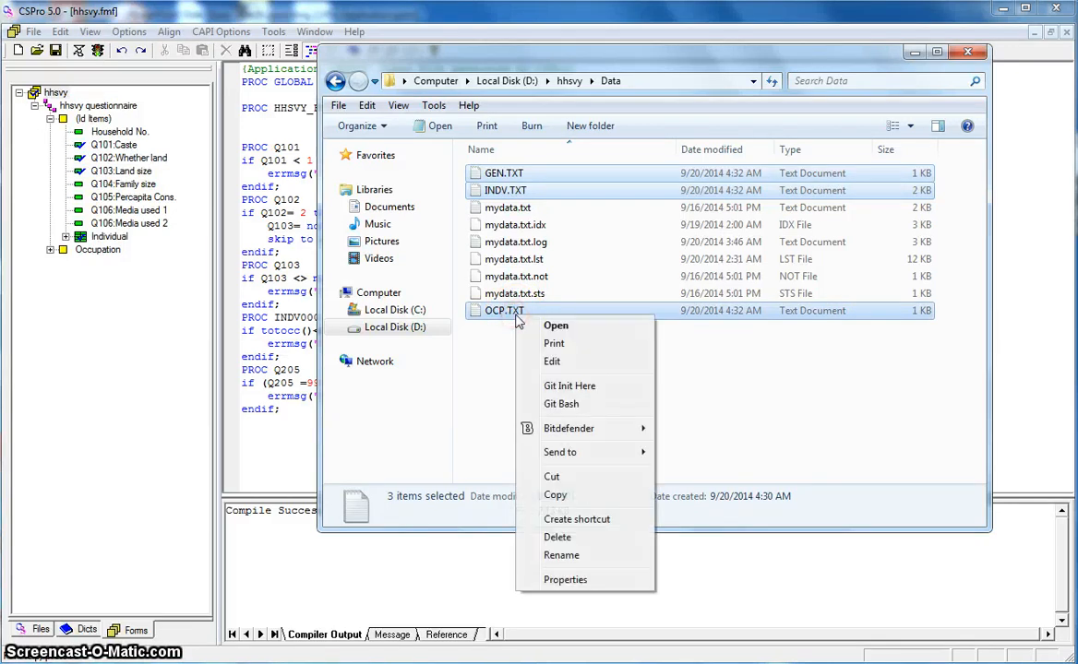
left_click(557, 537)
left_click(629, 362)
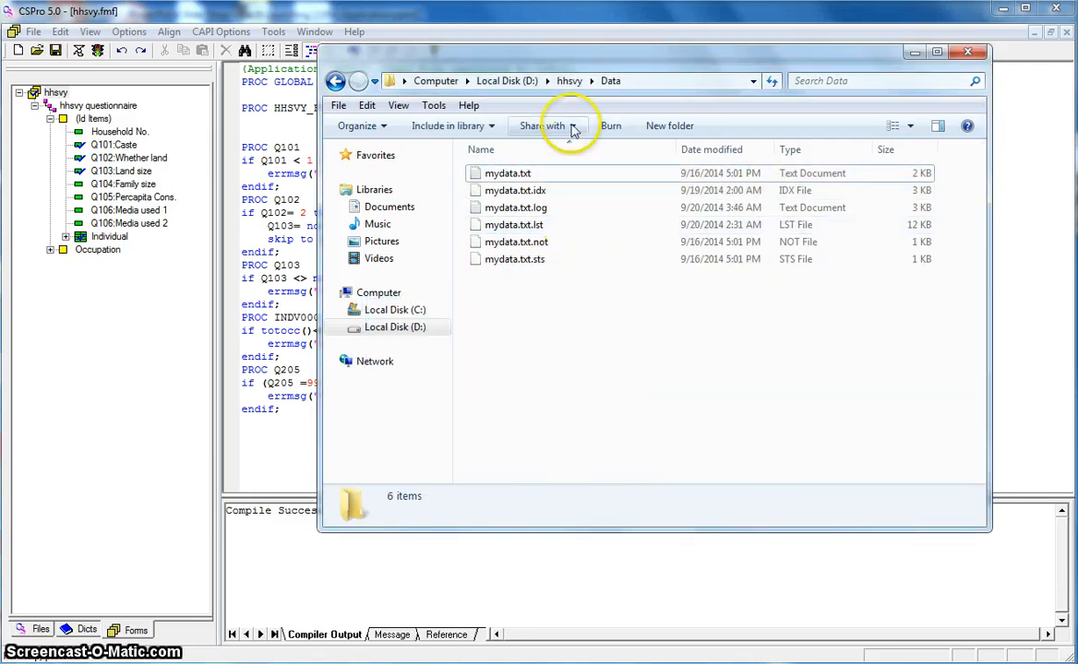
left_click(569, 81)
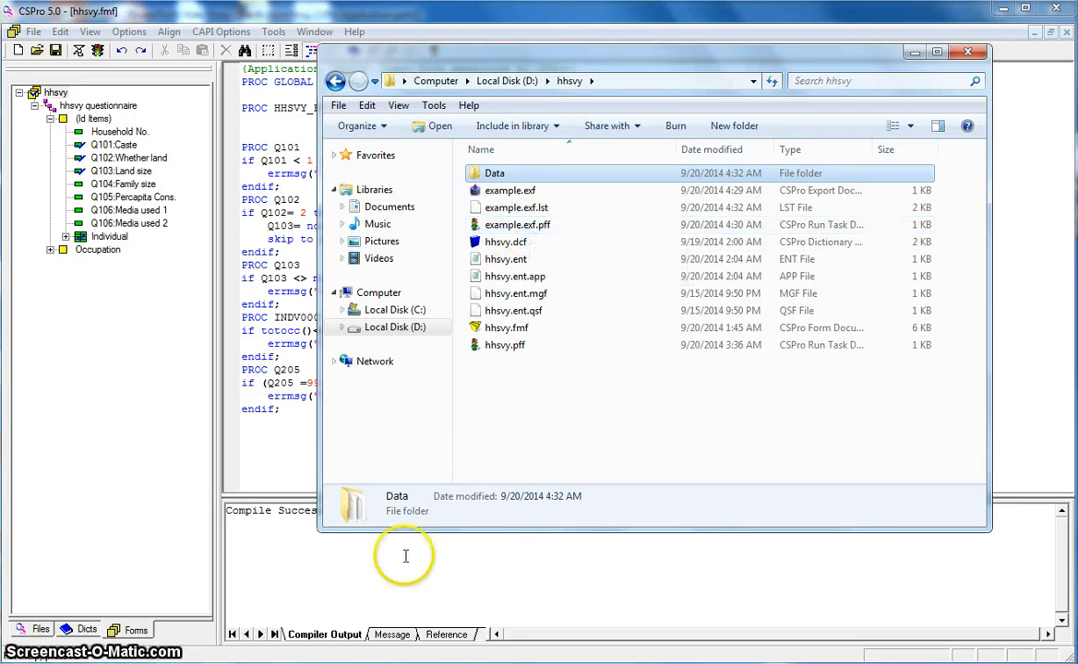
Switch to the CSPro 5.0 program folder in File Explorer and locate CSExport.exe
key("alt+Tab")
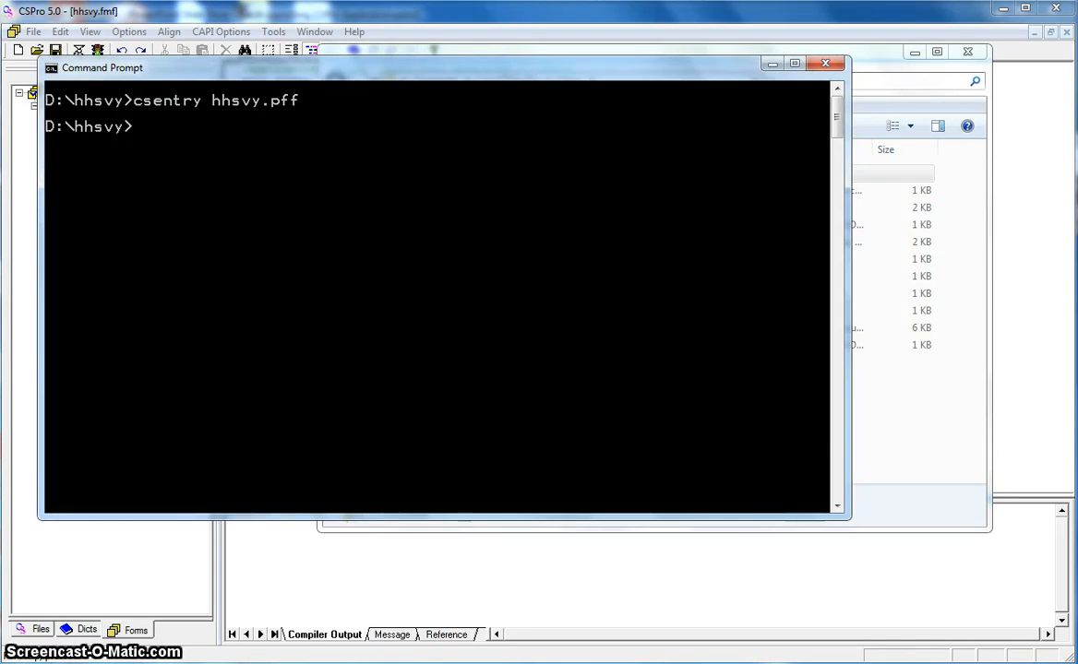
left_click(184, 663)
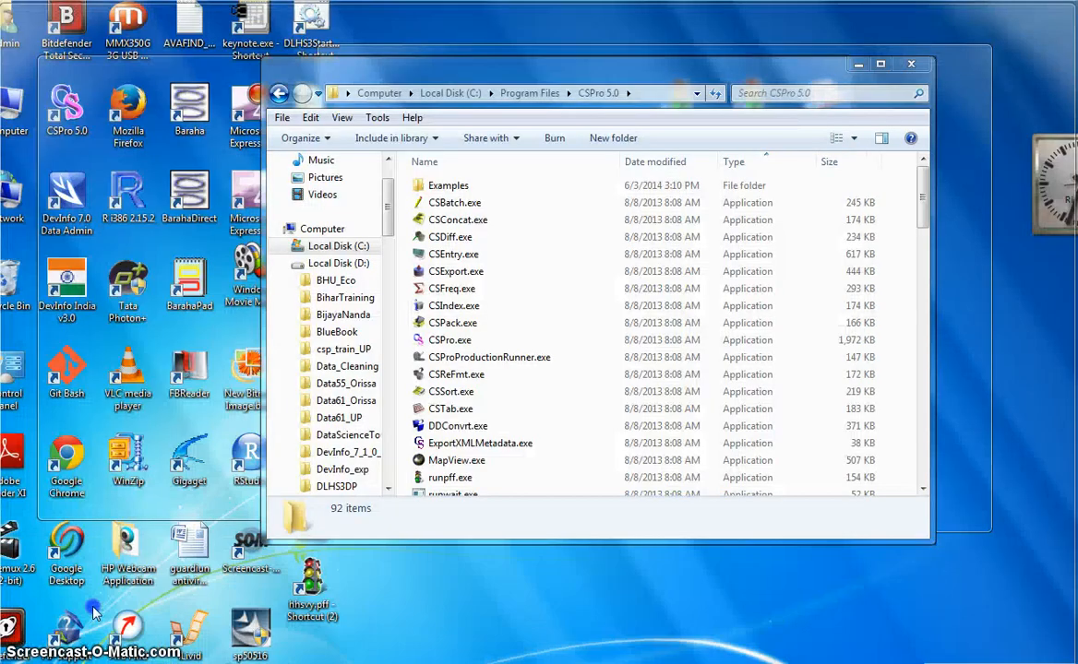
left_click(96, 572)
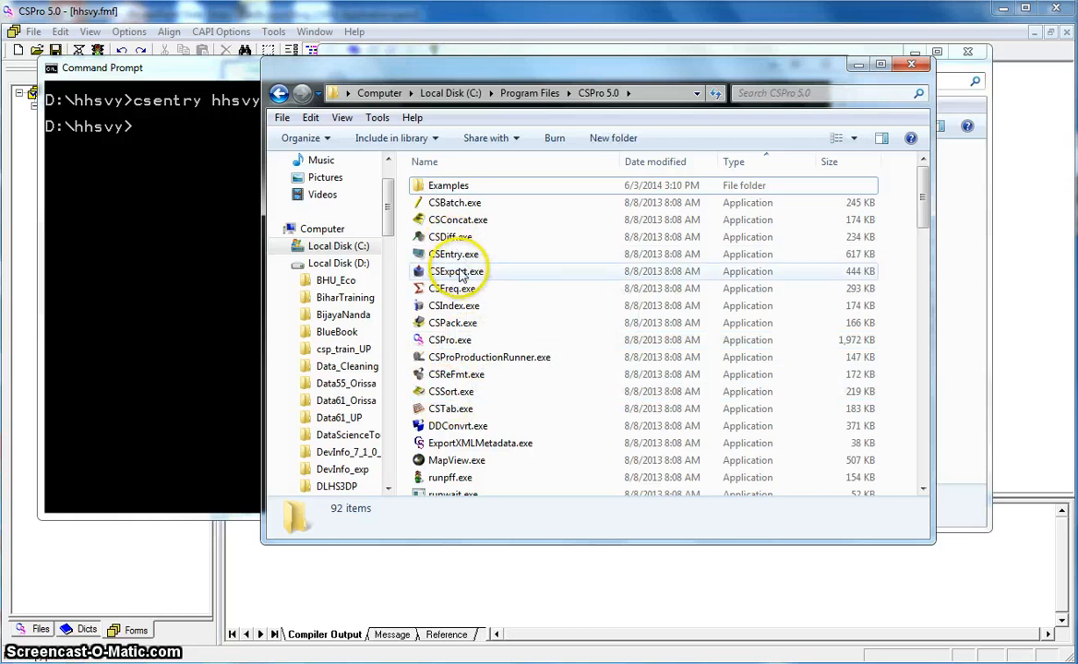
mouse_move(466, 279)
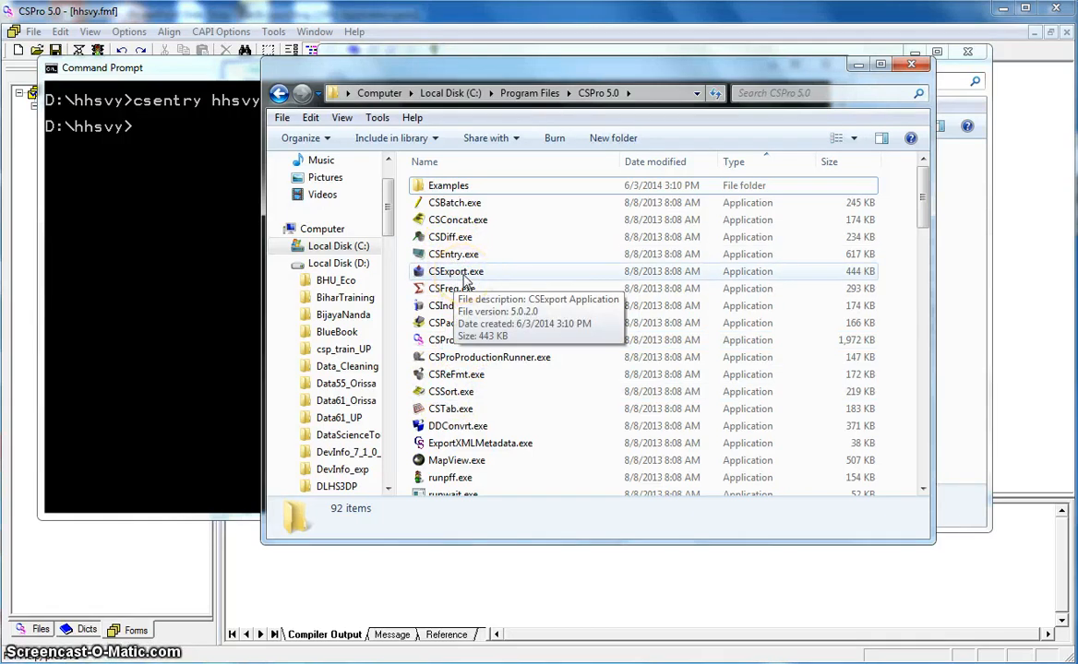
Run "csexport example.exf.pff" from D:\hhsvy in the Command Prompt and close the text viewer
left_click(161, 230)
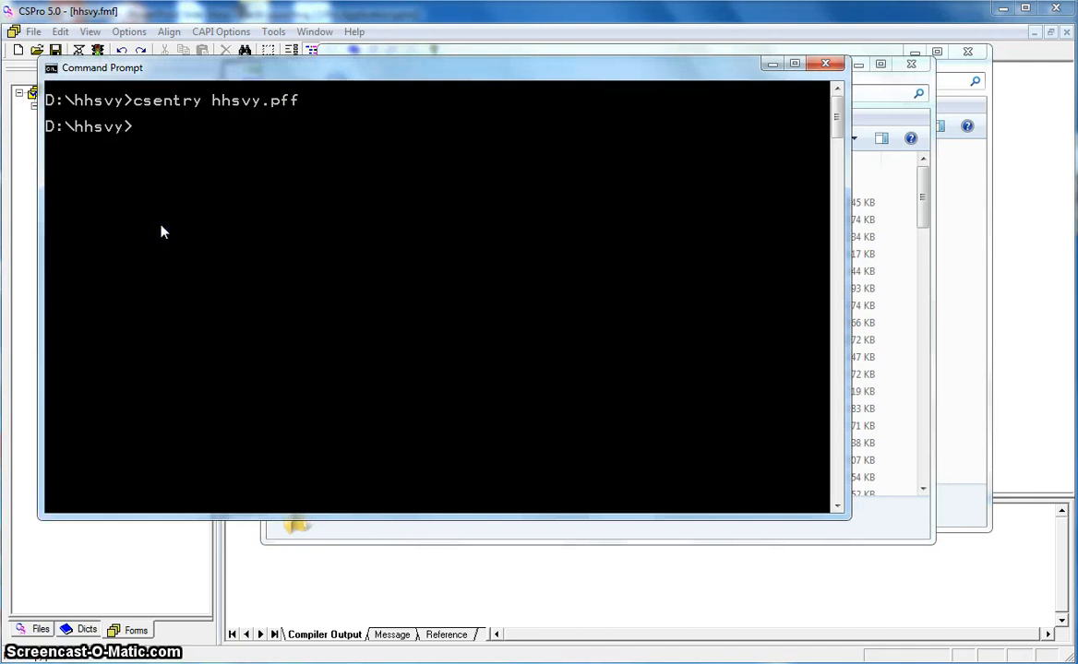
type("cse")
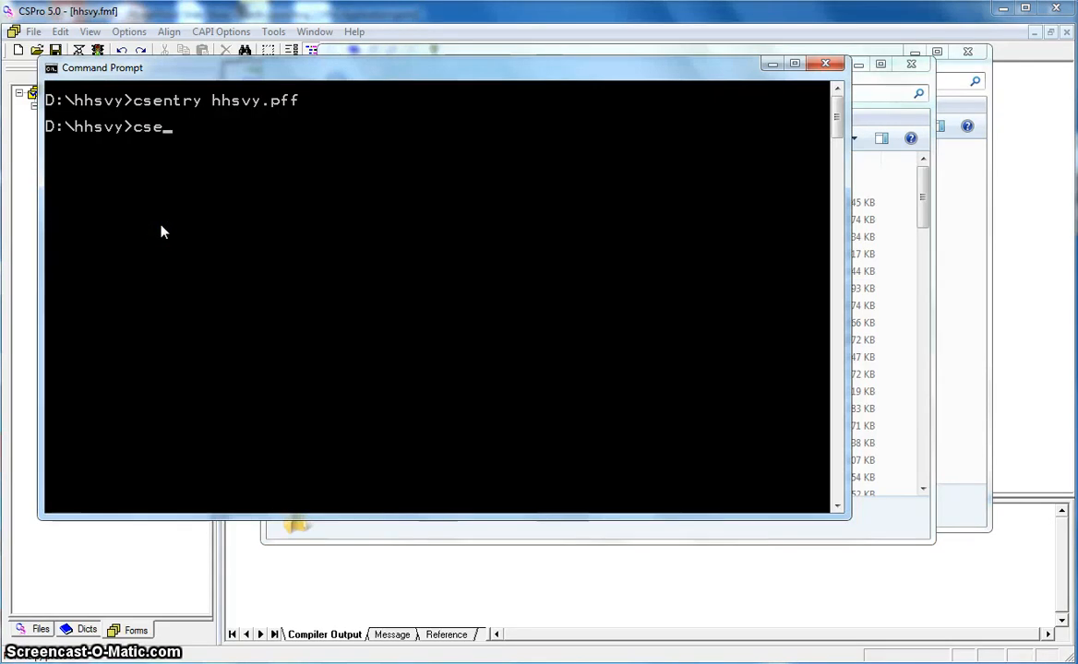
type("xport")
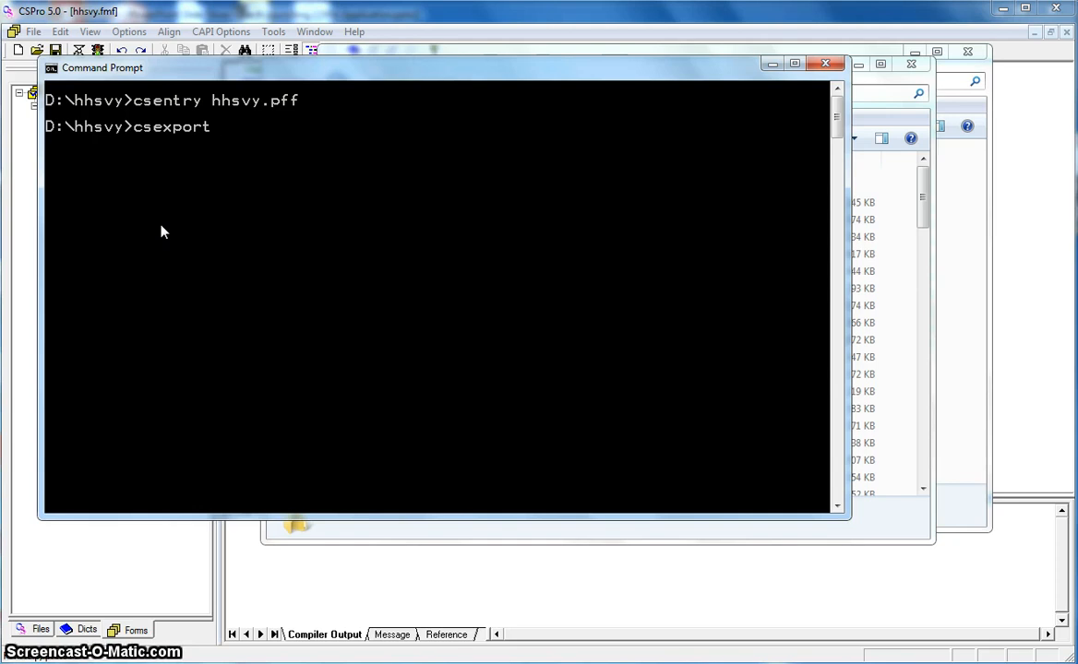
type("example")
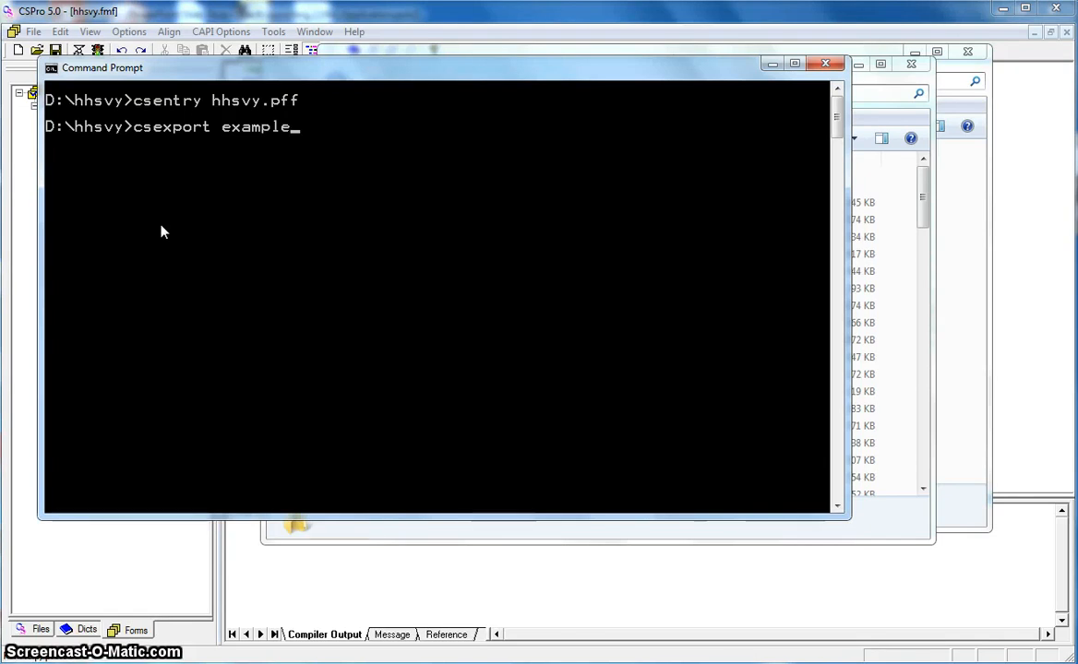
type(".exf.")
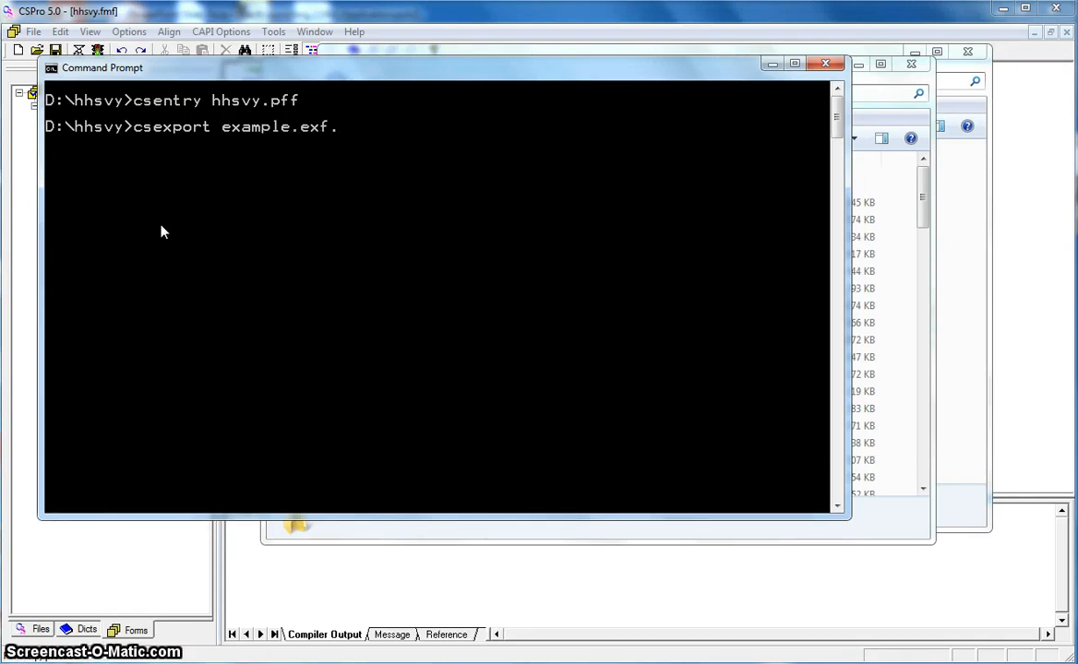
type("pff")
key("Return")
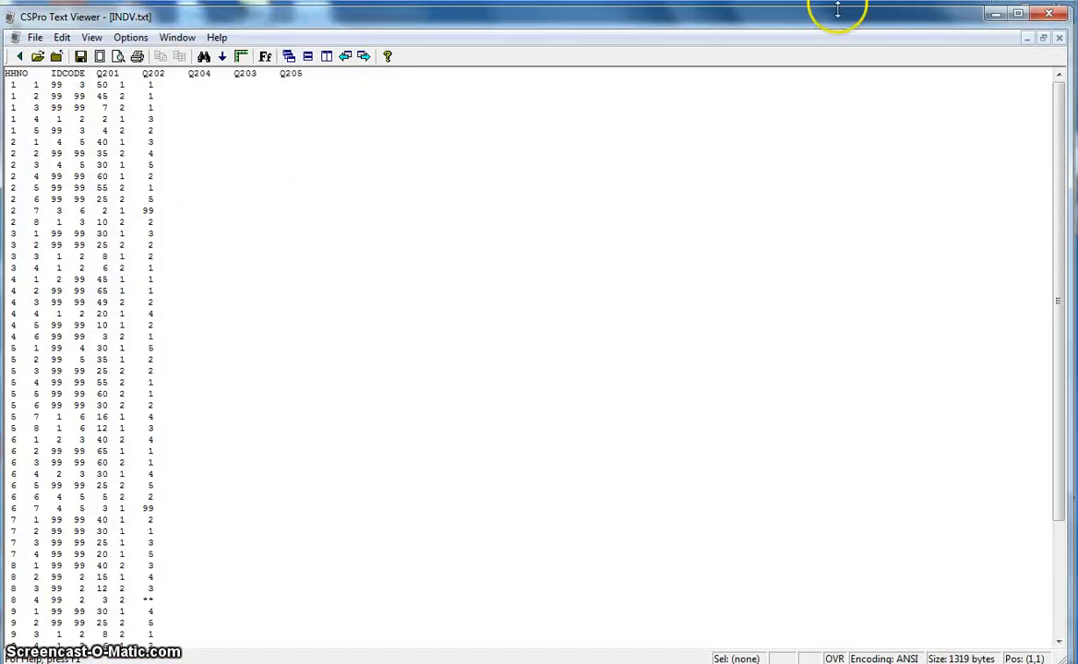
left_click(1049, 14)
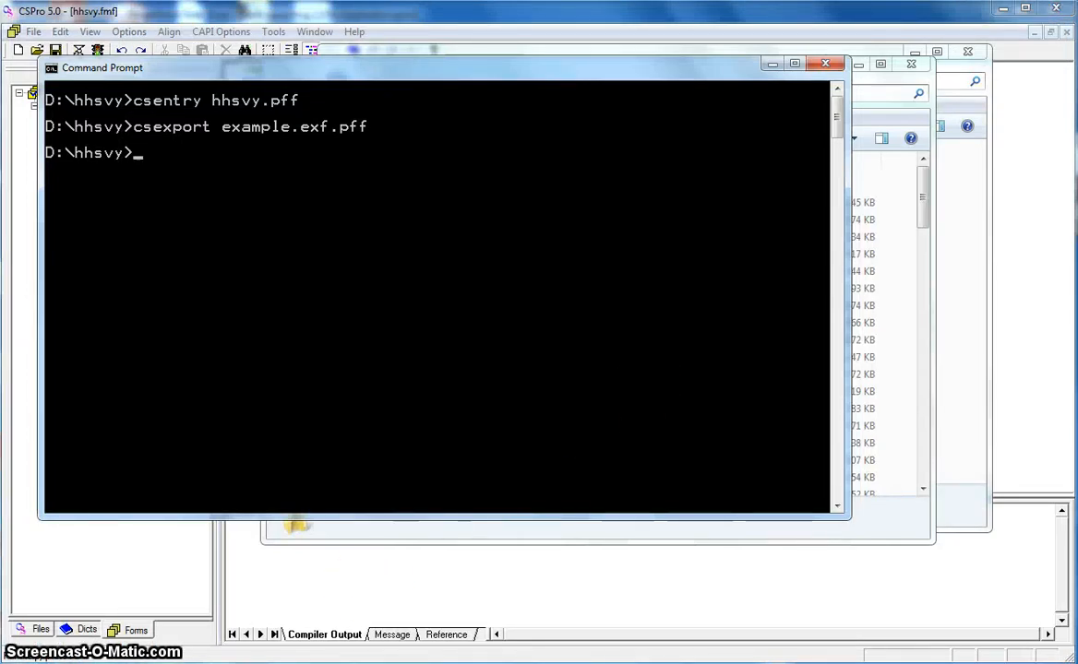
Check the exported files in the hhsvy Data folder in File Explorer and return to the CSPro window
mouse_move(254, 663)
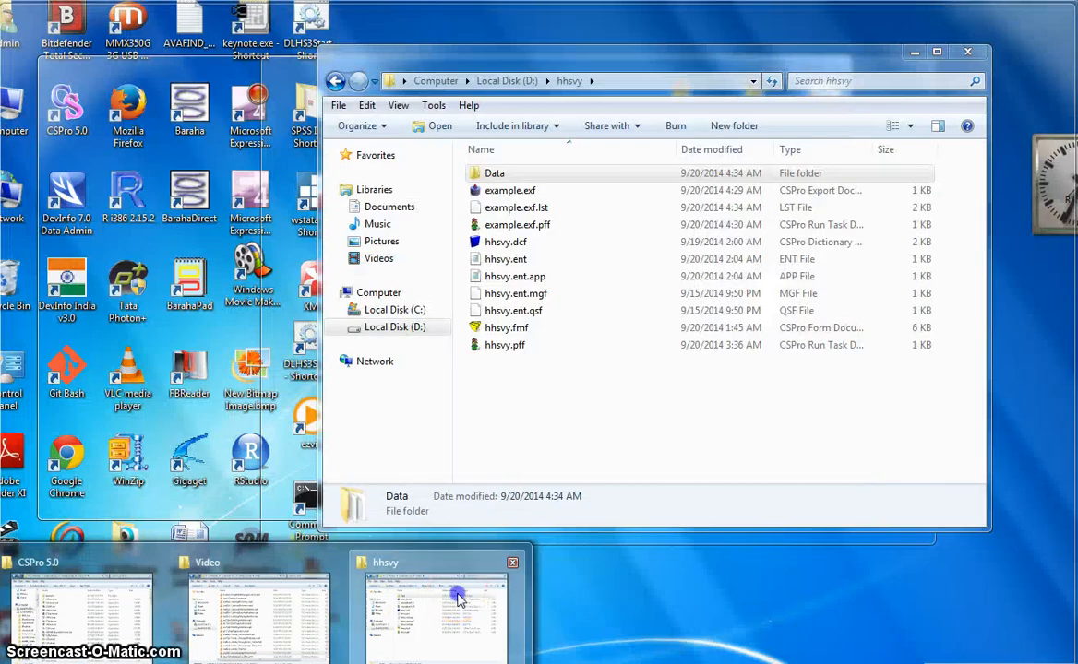
left_click(459, 601)
left_click(511, 176)
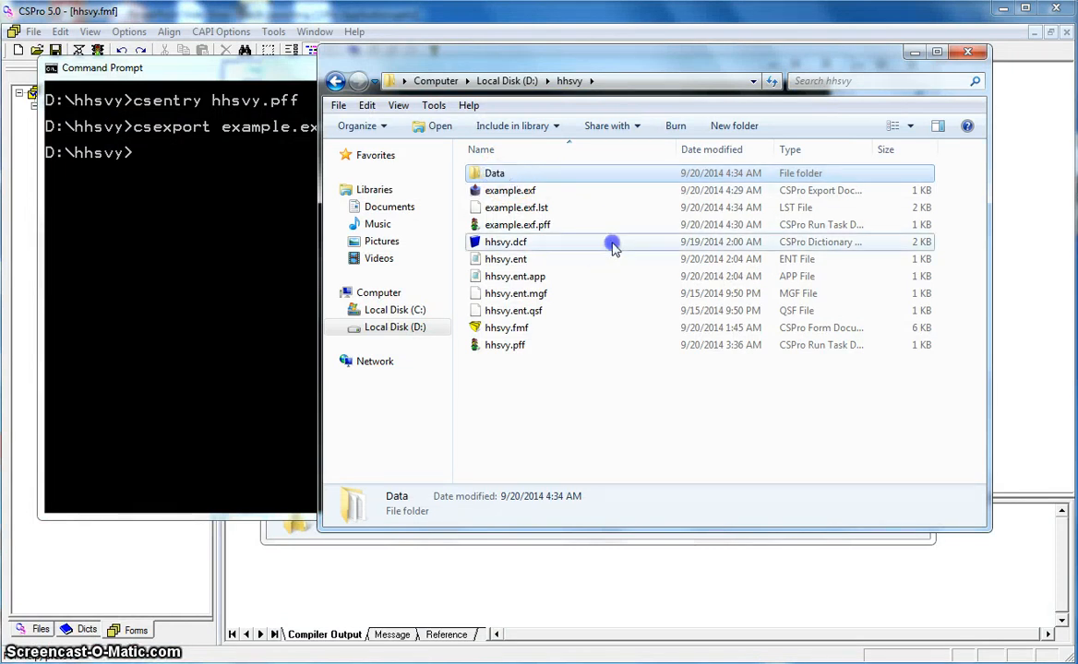
left_click(611, 245)
double_click(526, 175)
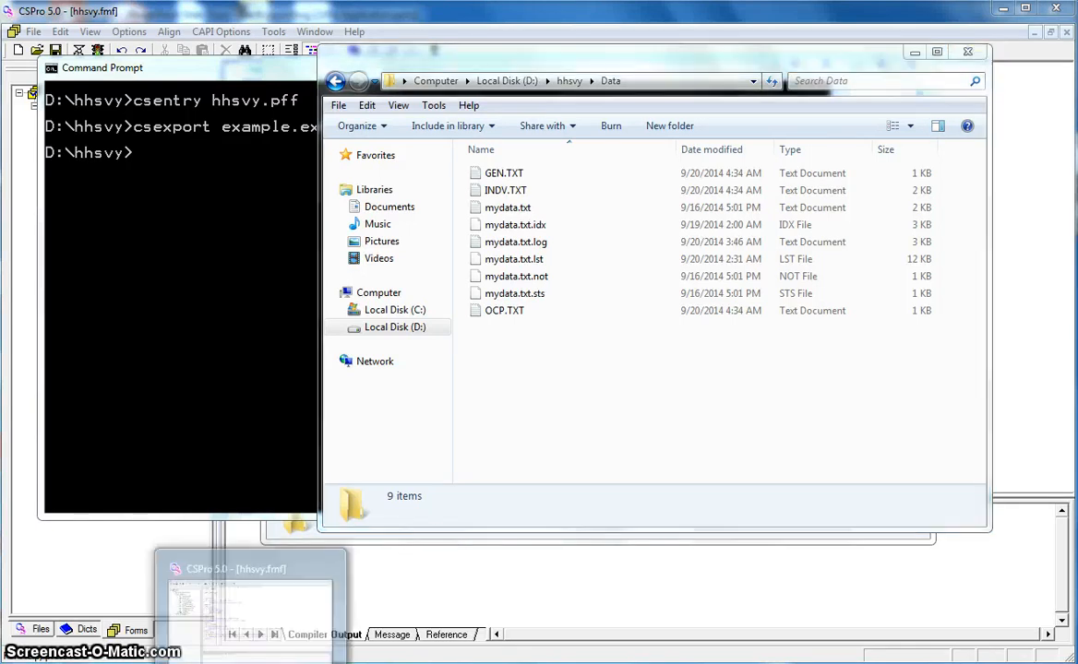
left_click(247, 663)
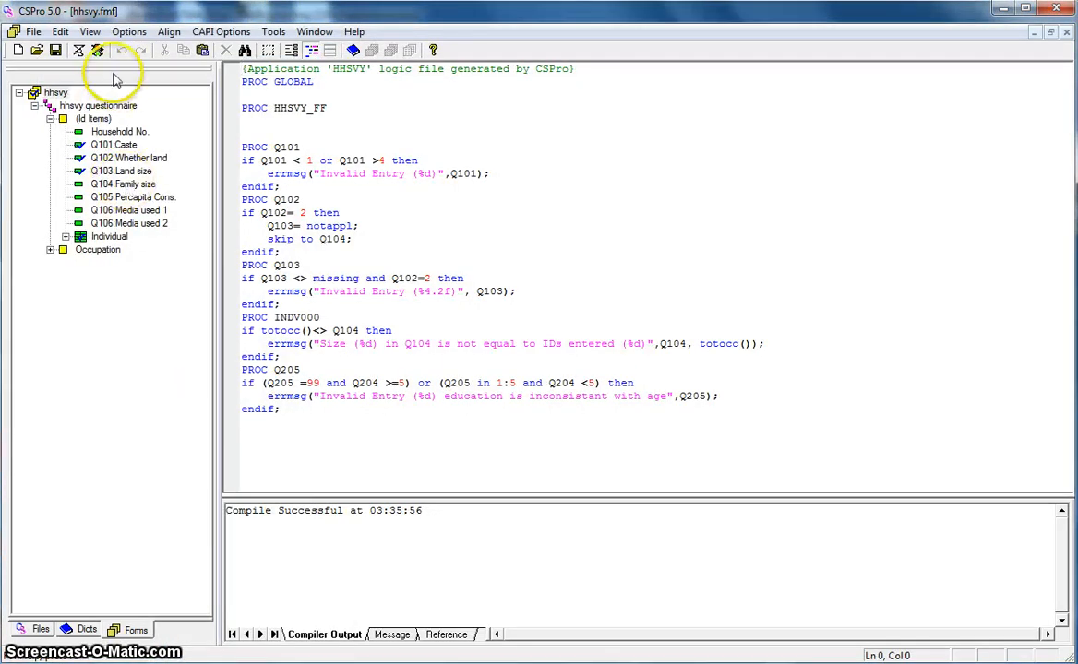